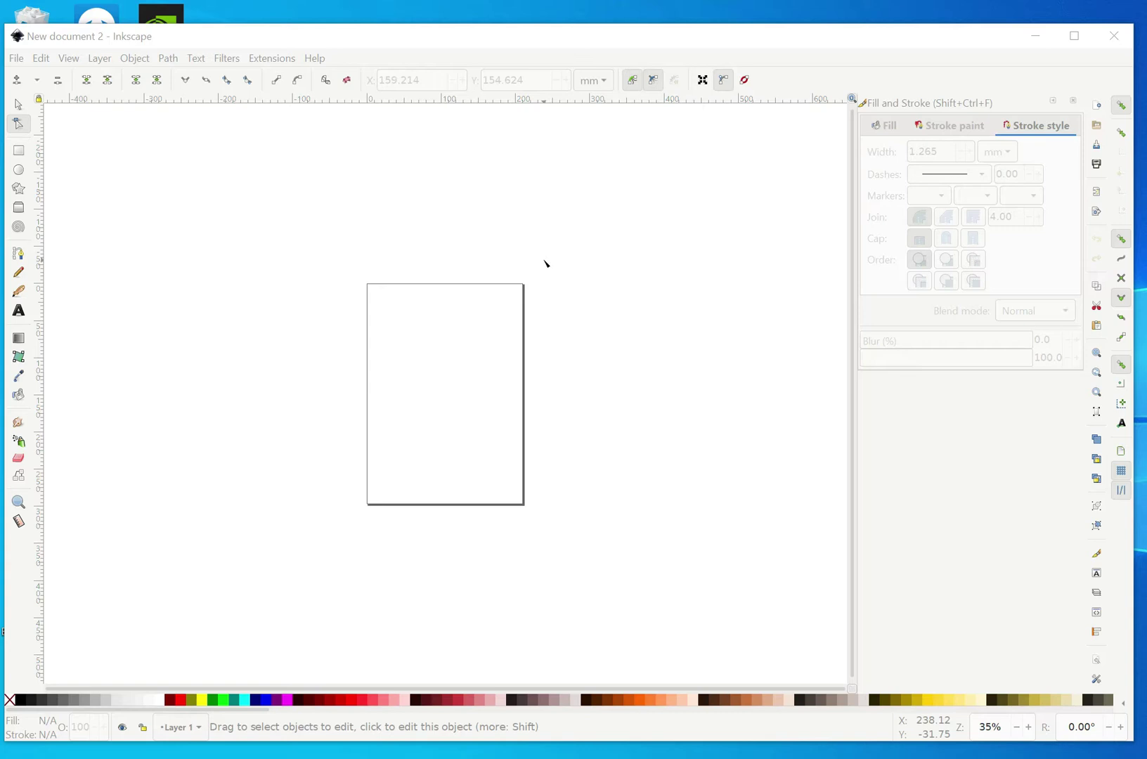
- View the program's version information and close it
left_click(314, 59)
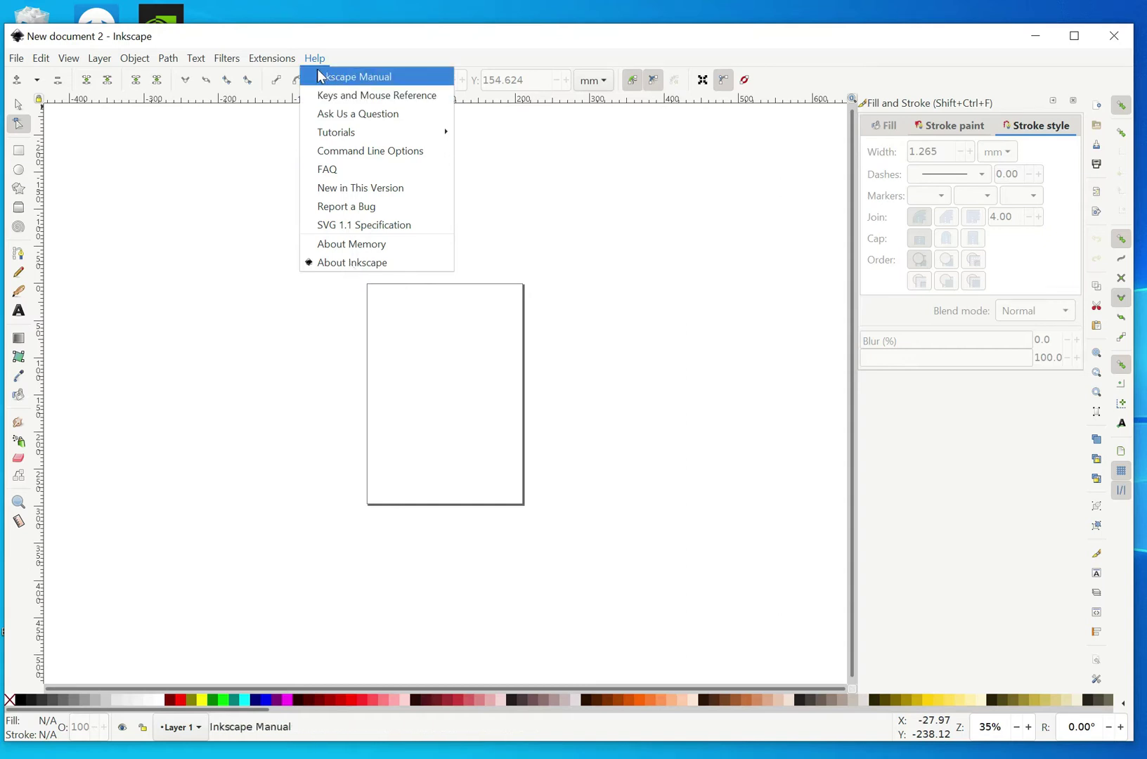
left_click(336, 266)
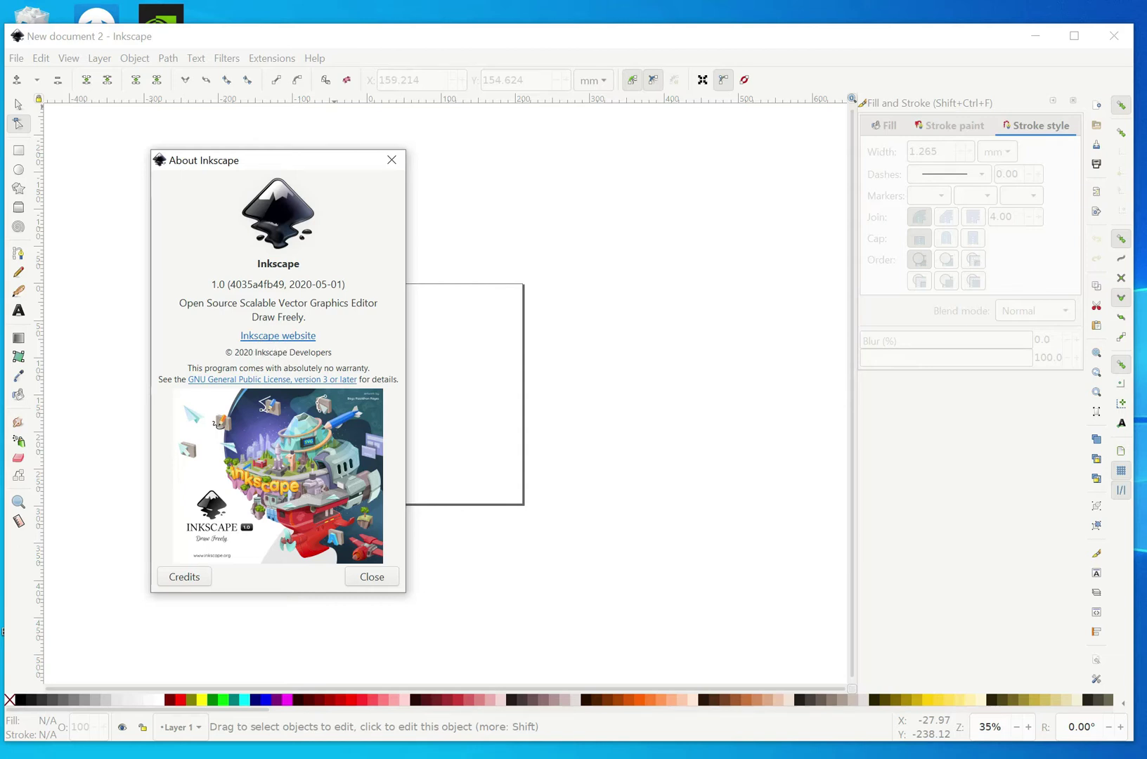
left_click(395, 161)
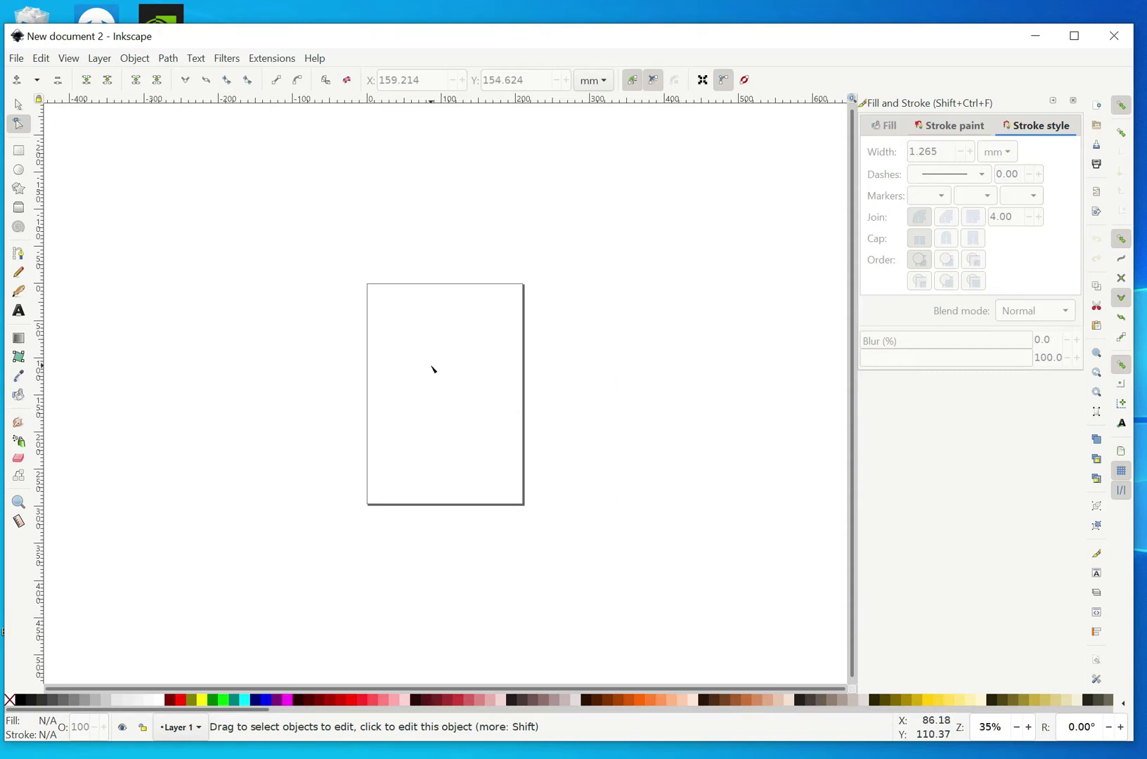
- Zoom in and out on the blank page, fit the whole page in view, and zoom to the page width
key("plus")
key("plus")
key("plus")
key("plus")
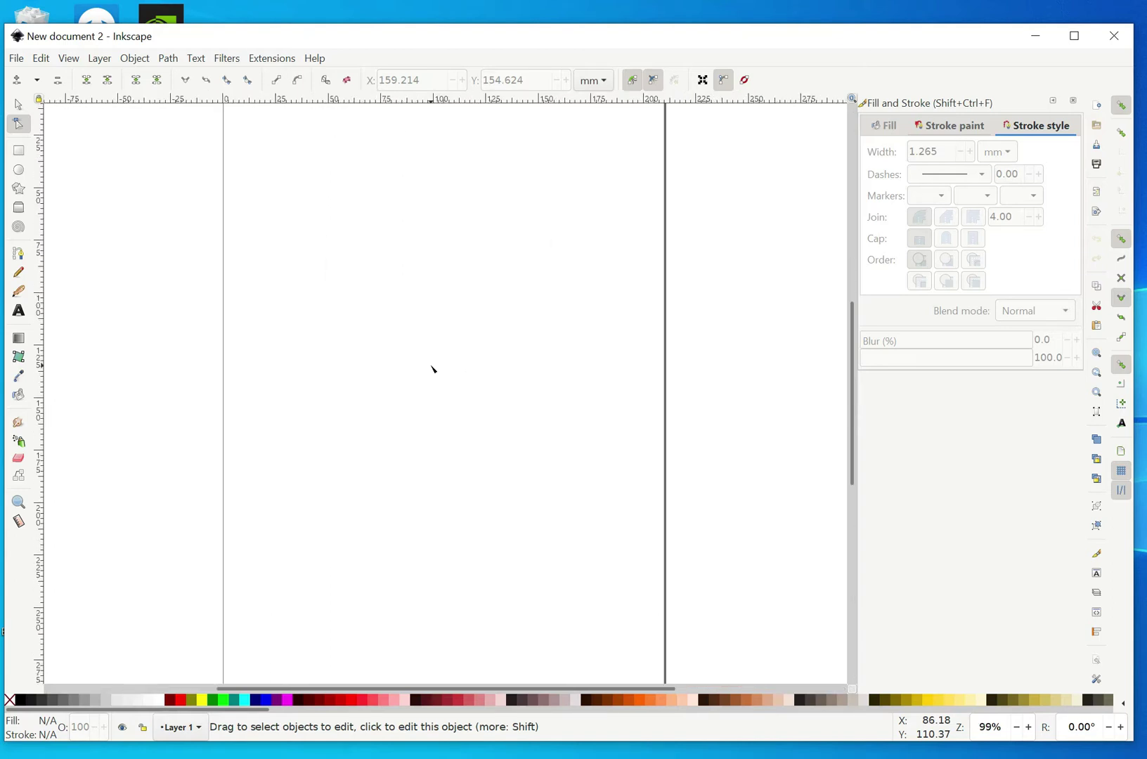
key("minus")
key("minus")
key("minus")
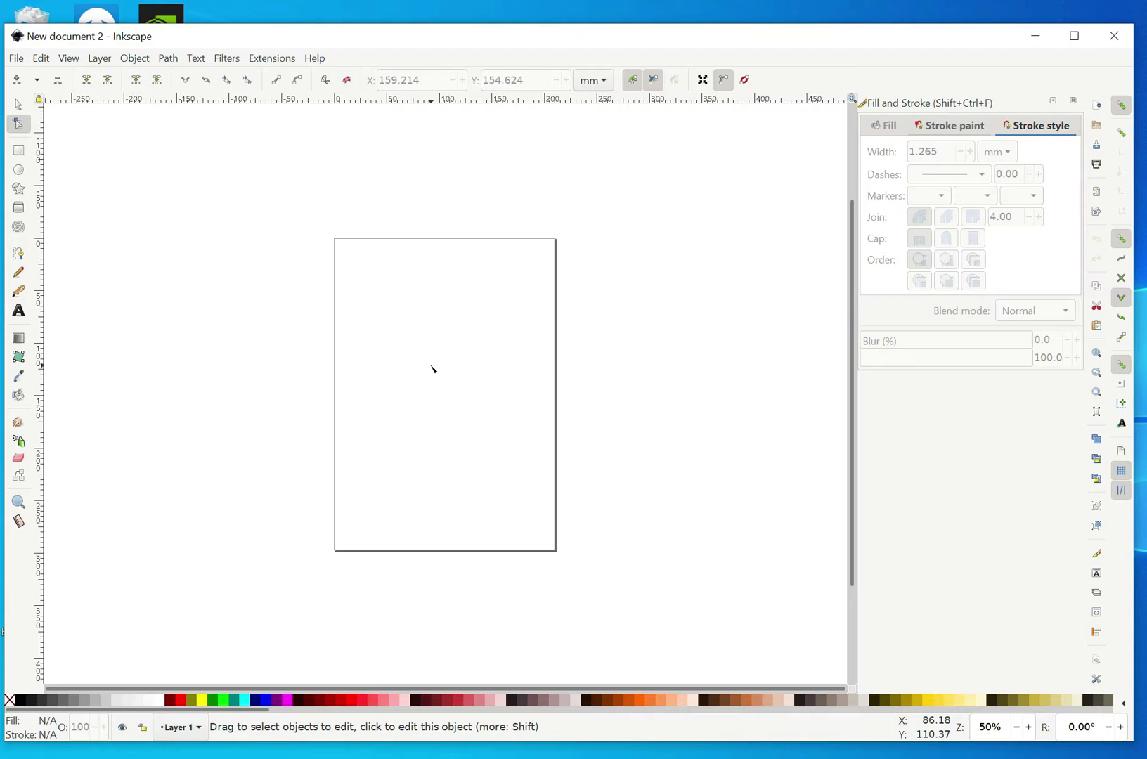
key("5")
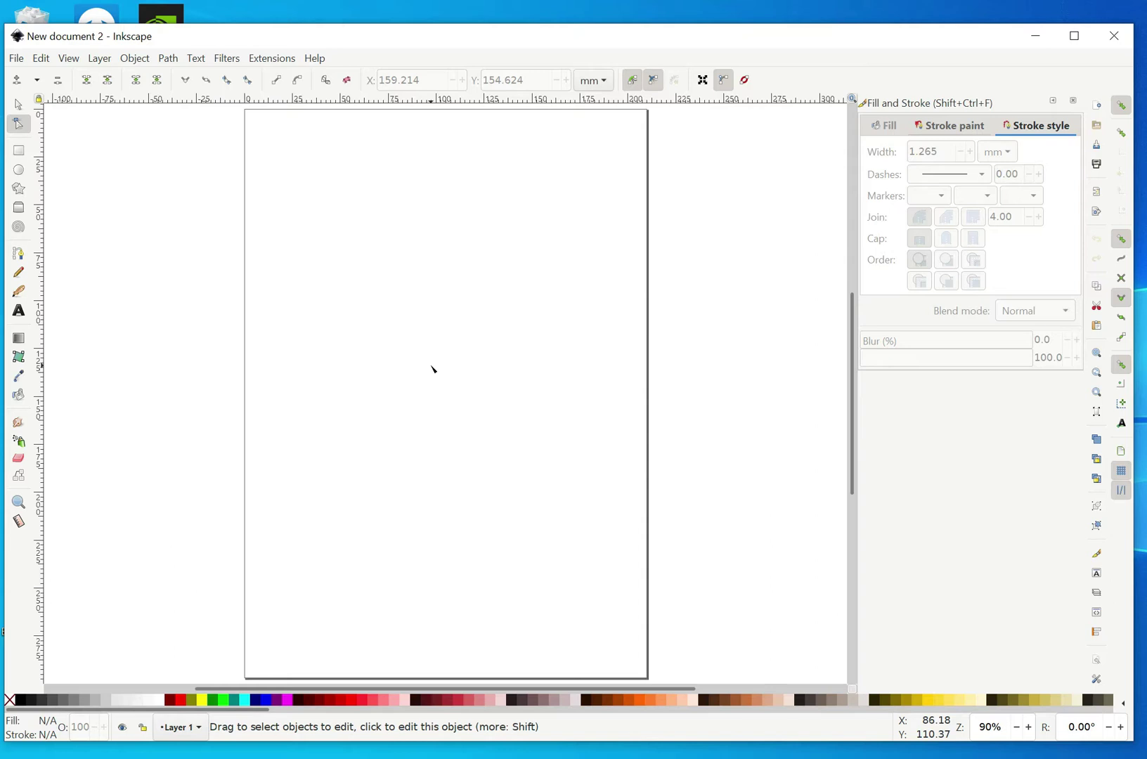
key("6")
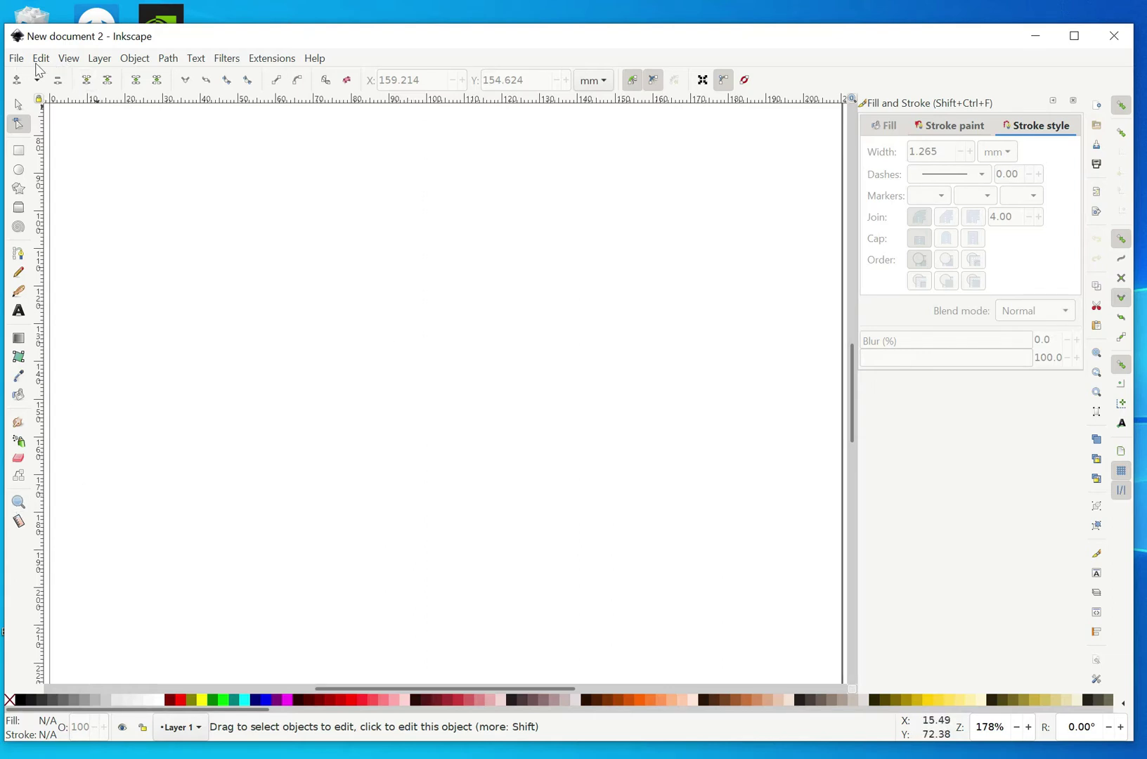
- Look over the list of available zoom commands and dismiss it
left_click(79, 63)
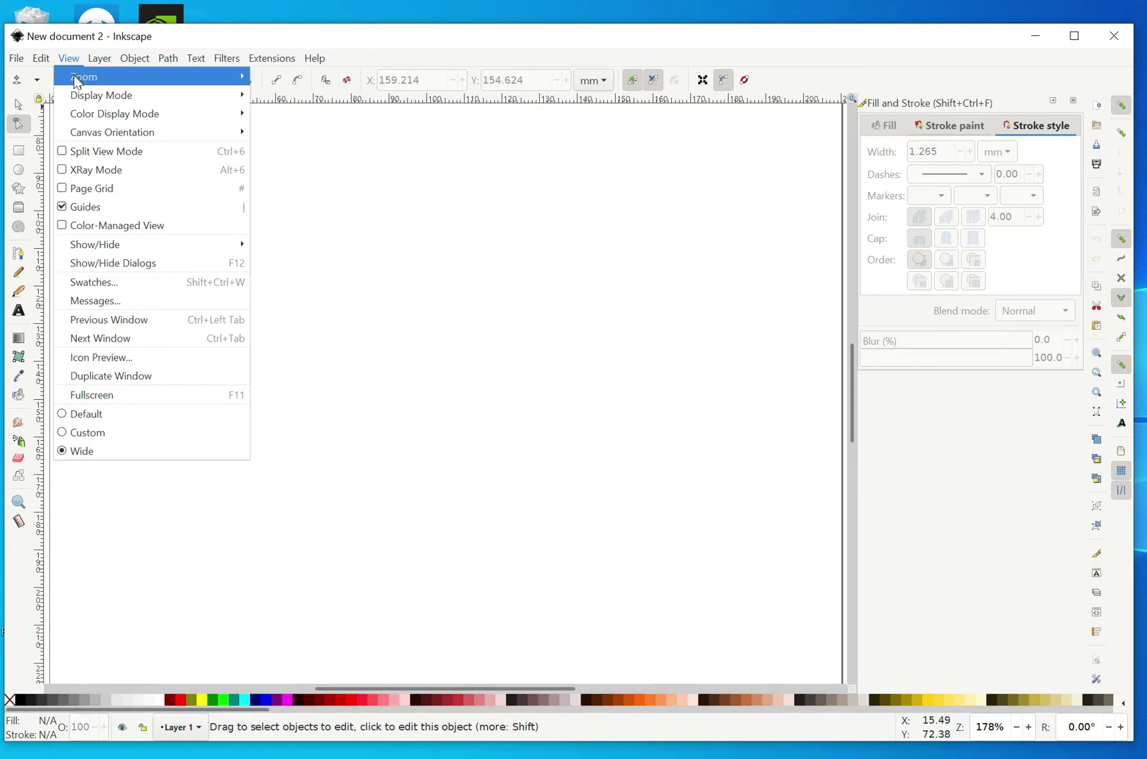
mouse_move(77, 81)
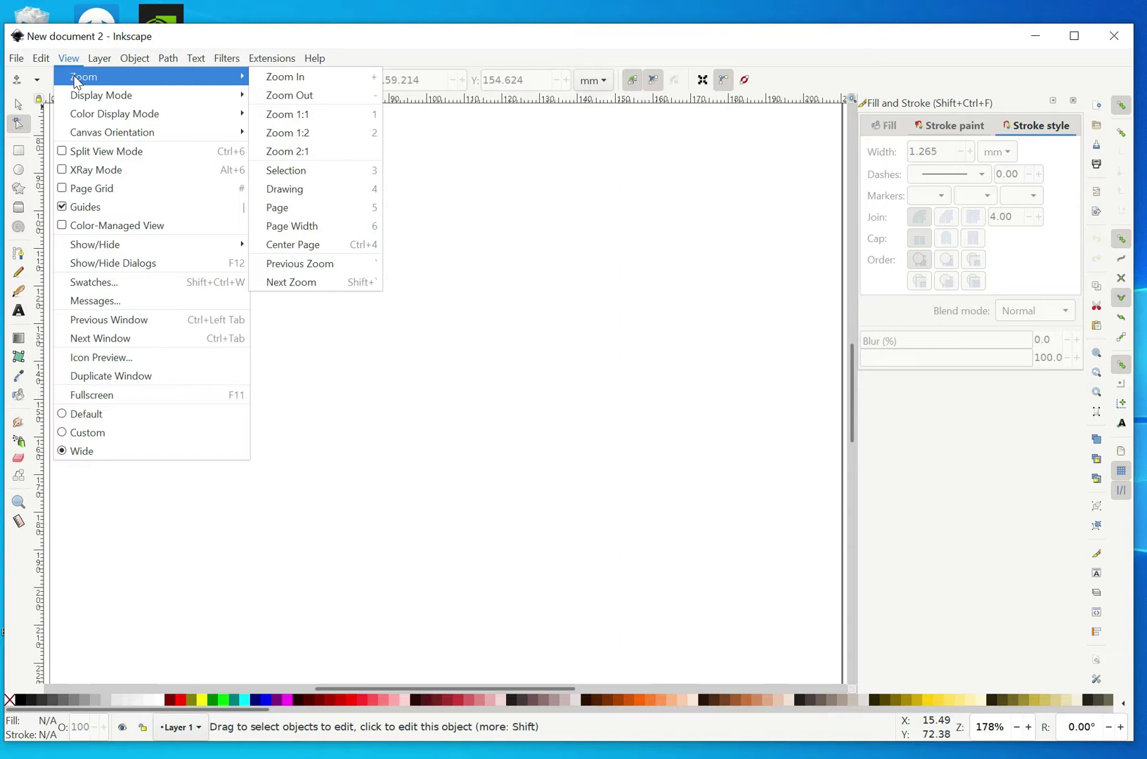
left_click(428, 169)
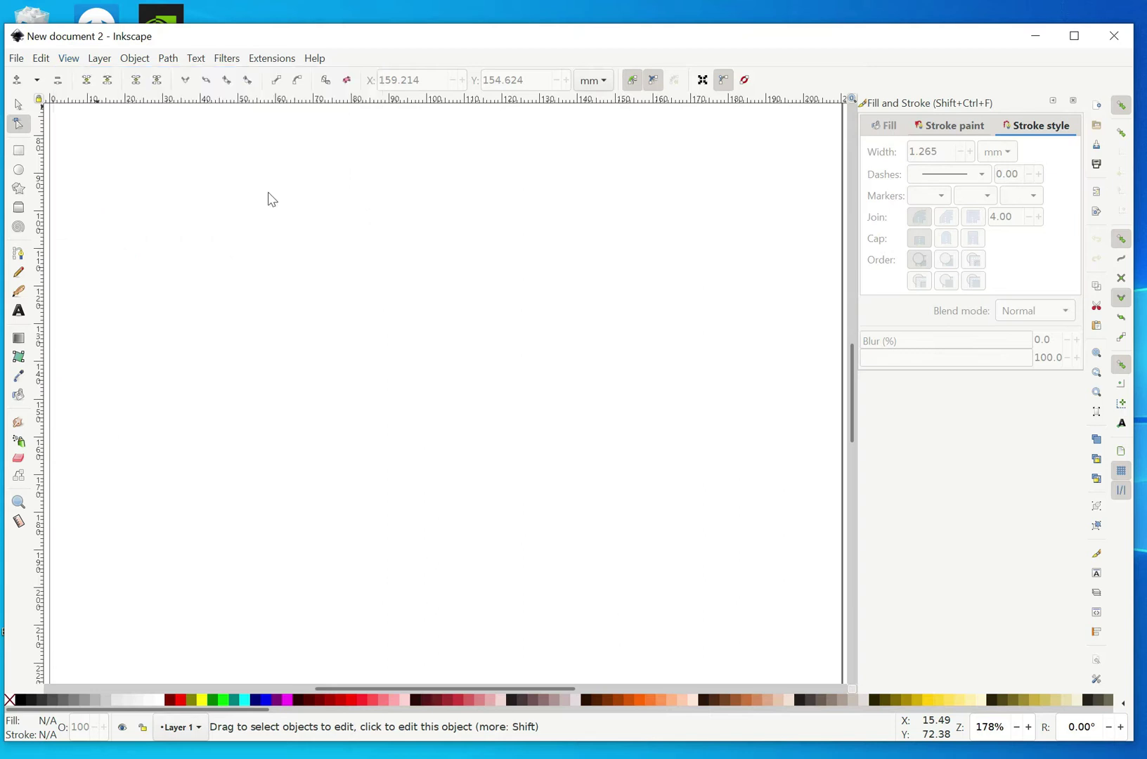
- Draw a rectangle about 71 by 40 mm in the left half of the page and fill it yellow
left_click(20, 104)
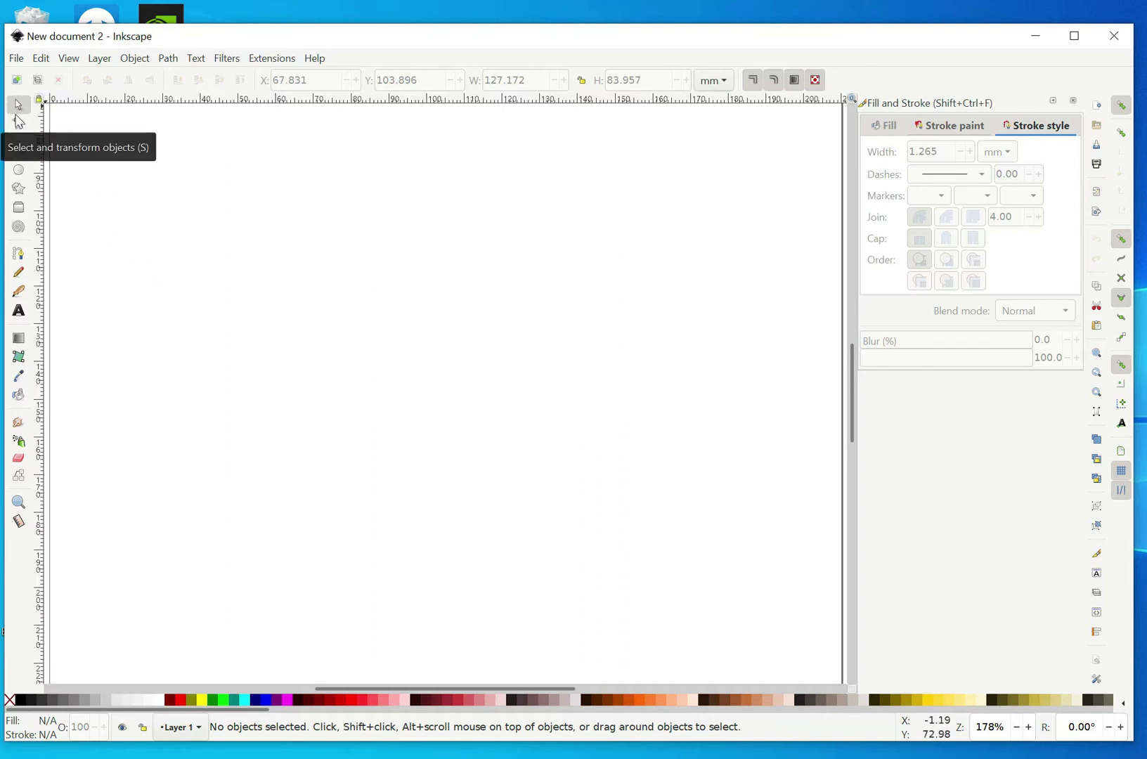
left_click(18, 153)
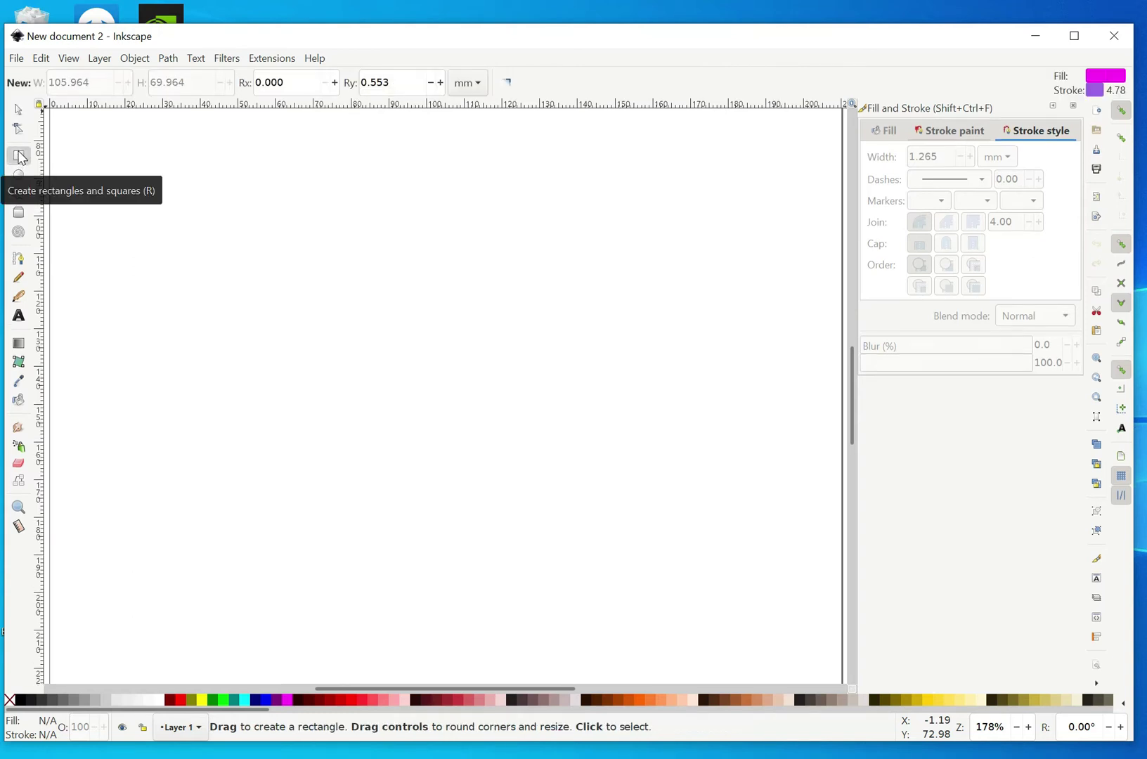
mouse_move(161, 199)
left_mouse_down()
mouse_move(266, 313)
mouse_move(428, 347)
left_mouse_up()
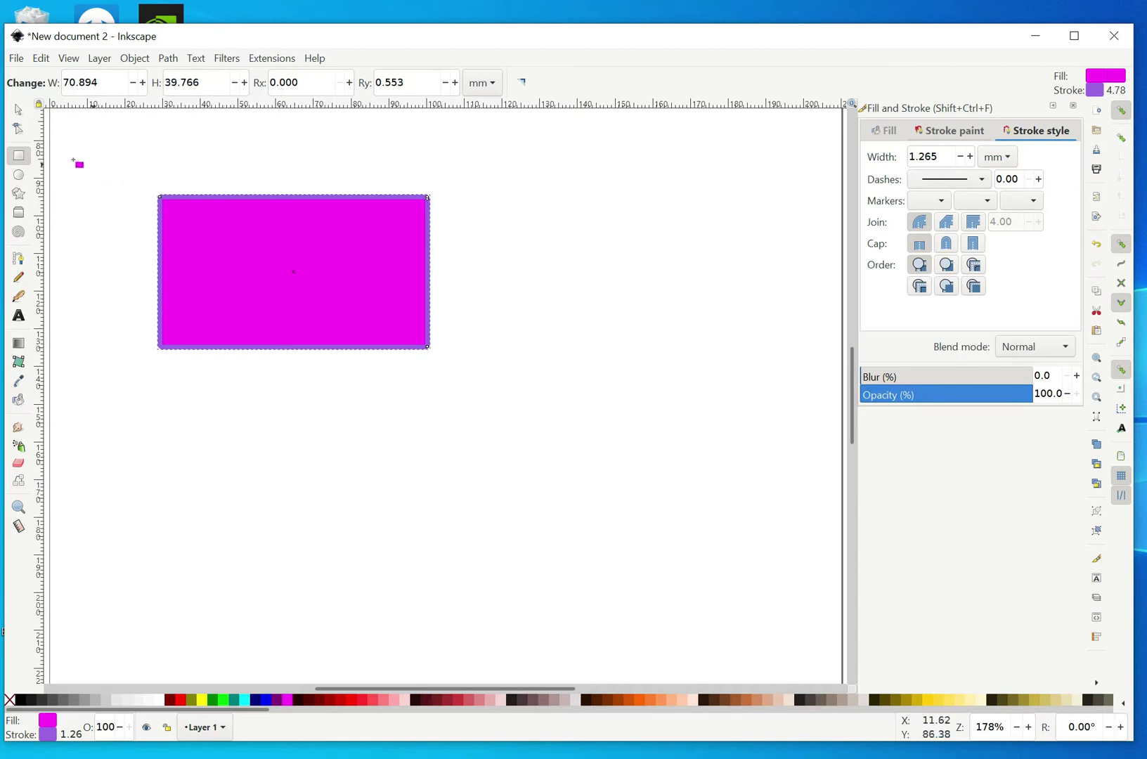
left_click(17, 115)
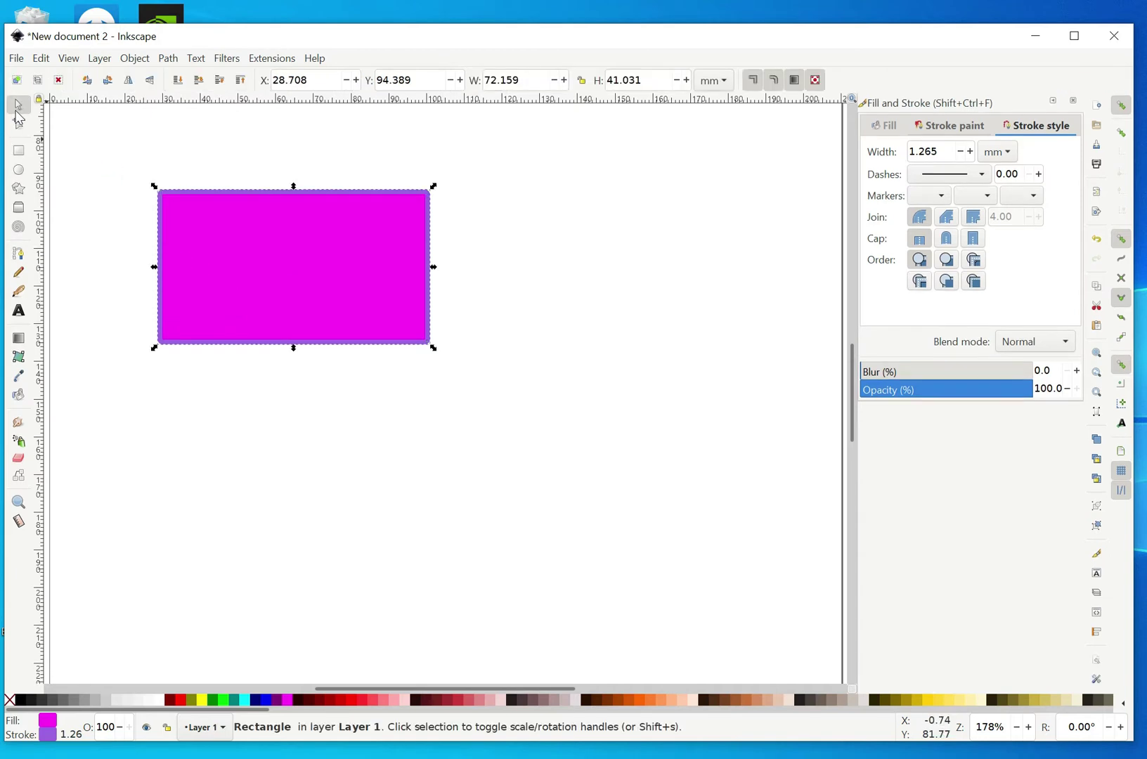
left_click(202, 701)
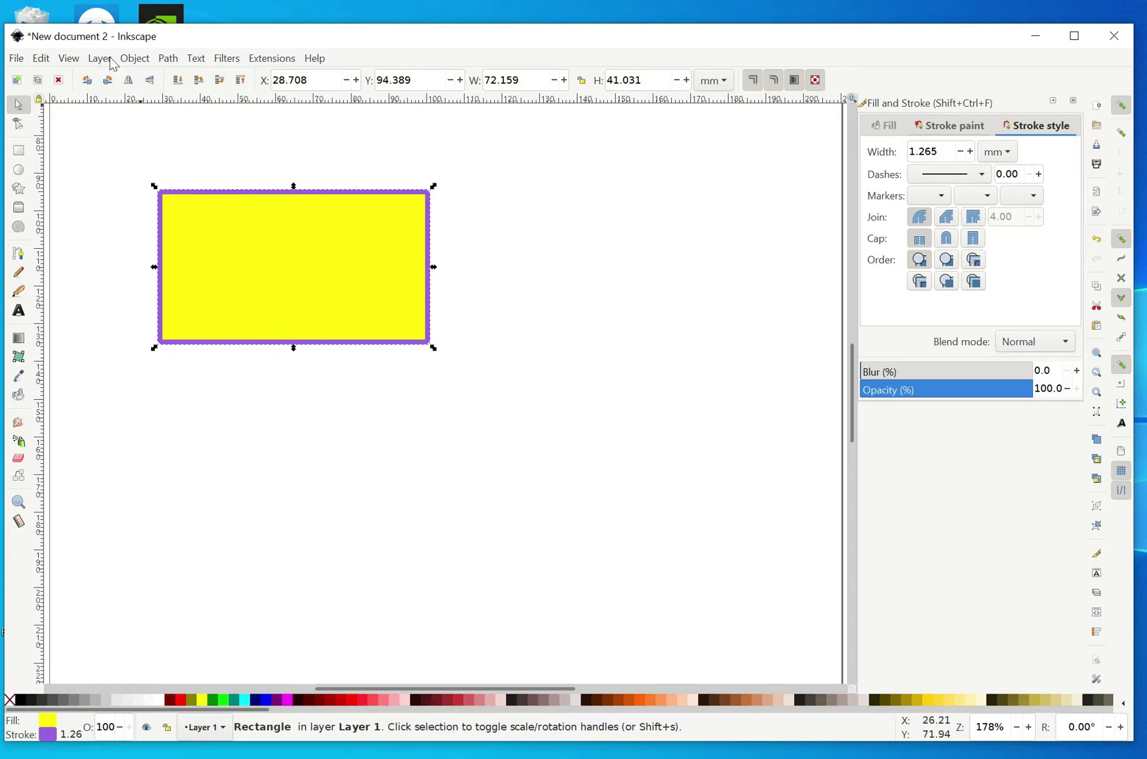
- Bring up the Fill and Stroke settings for the rectangle and set its stroke width to 3.265 mm
left_click(135, 59)
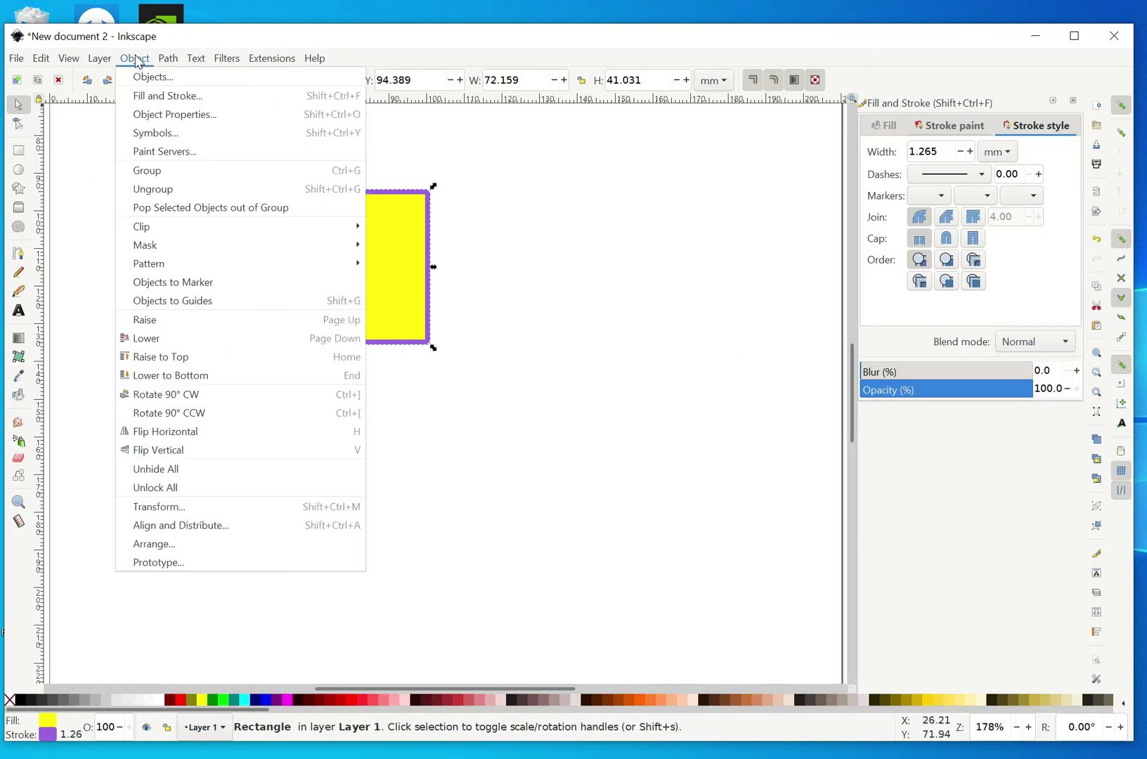
left_click(146, 96)
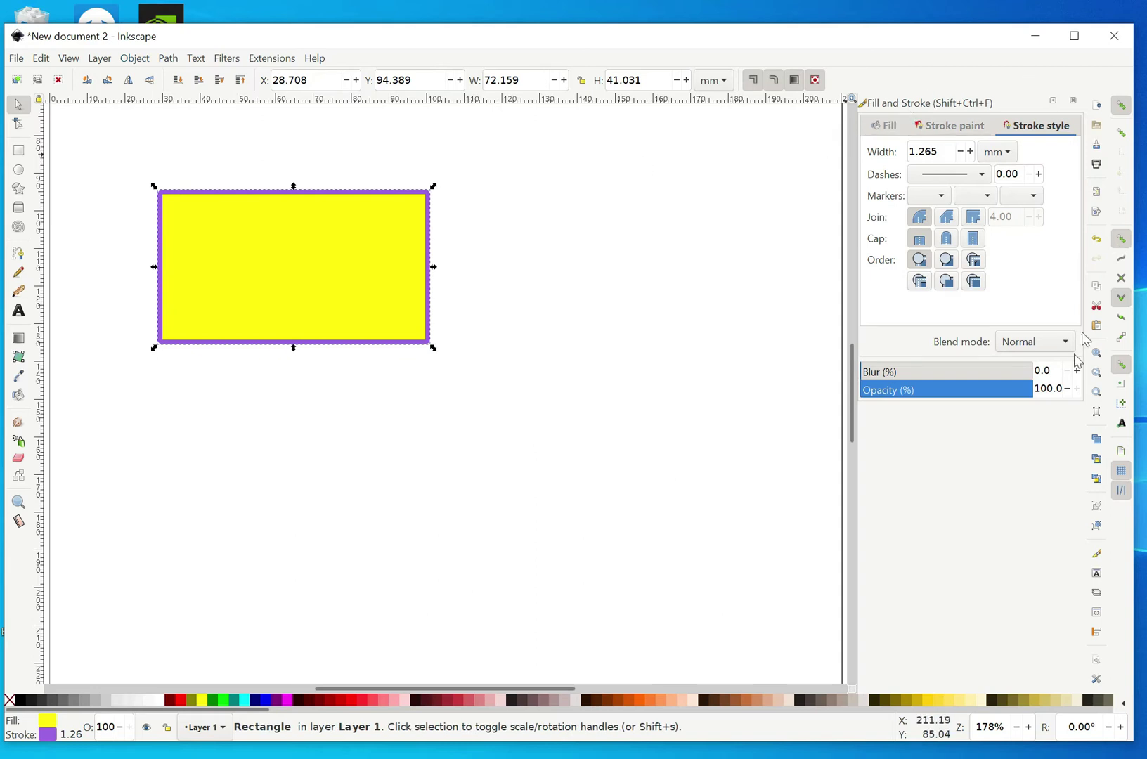
left_click(890, 127)
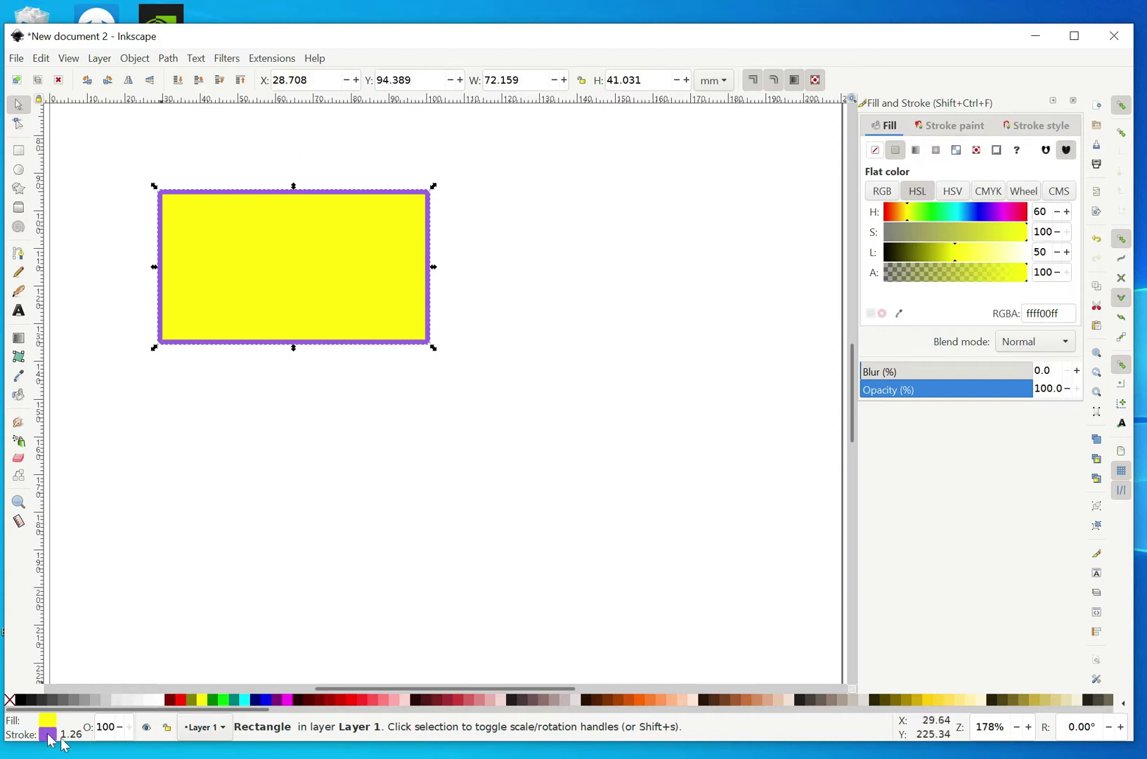
left_click(1027, 131)
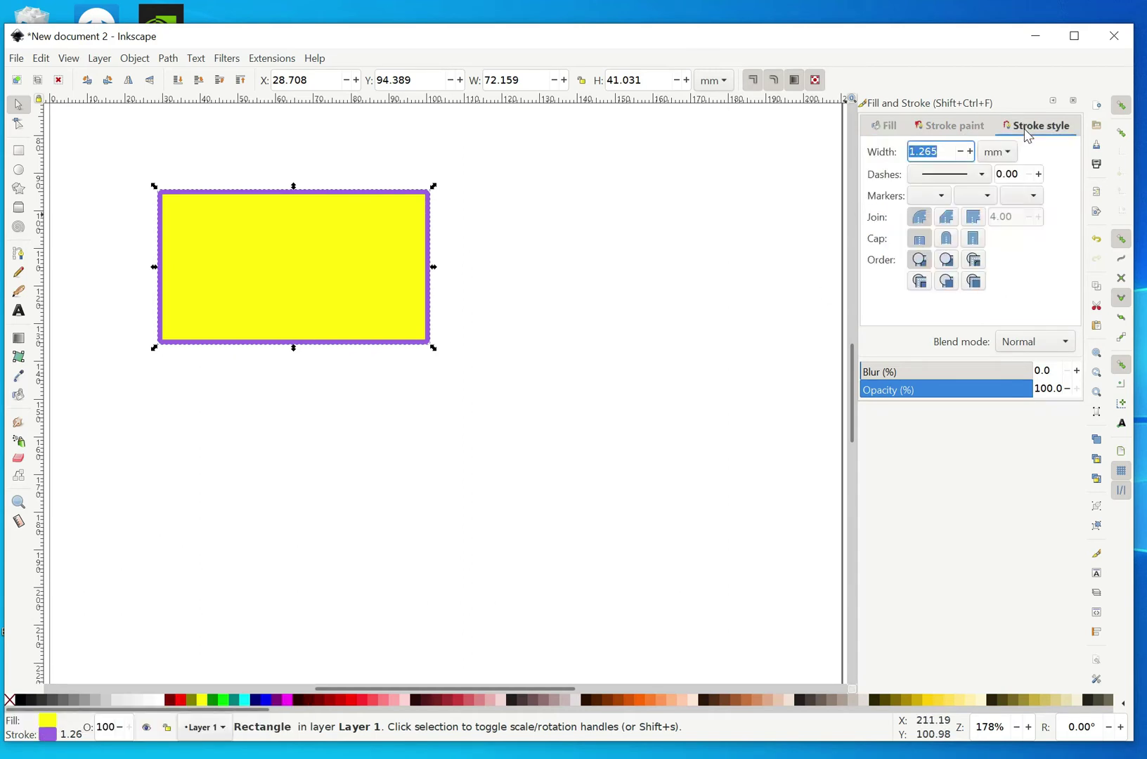
left_click(914, 153)
key("BackSpace")
type("3")
key("Return")
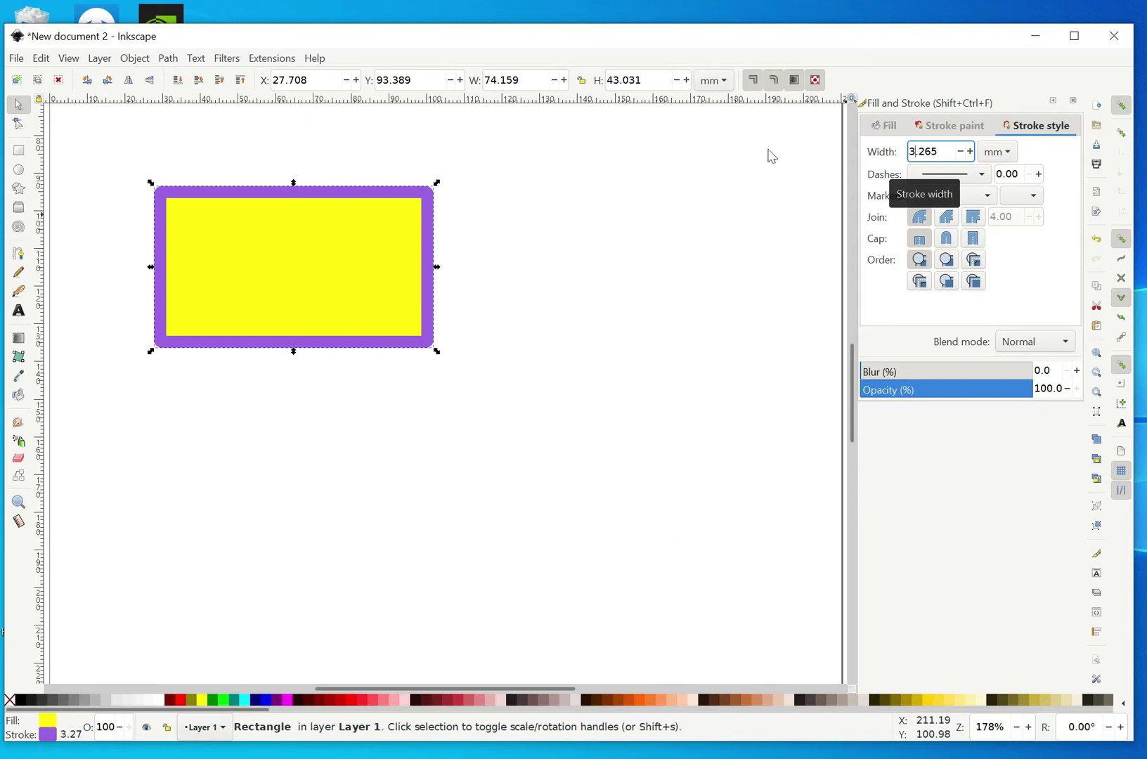
- Examine the RGB, HSL, HSV, CMYK, Wheel and CMS colour modes of the rectangle's stroke paint, ending on HSL
left_click(961, 127)
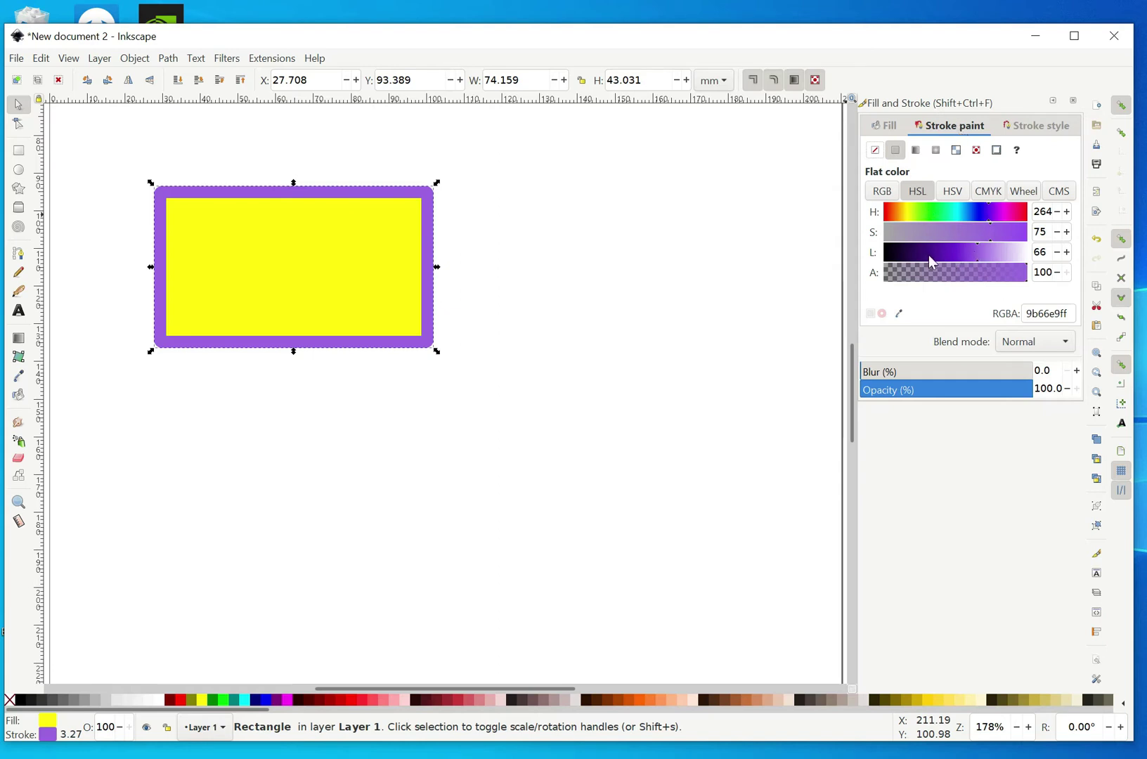
left_click(884, 198)
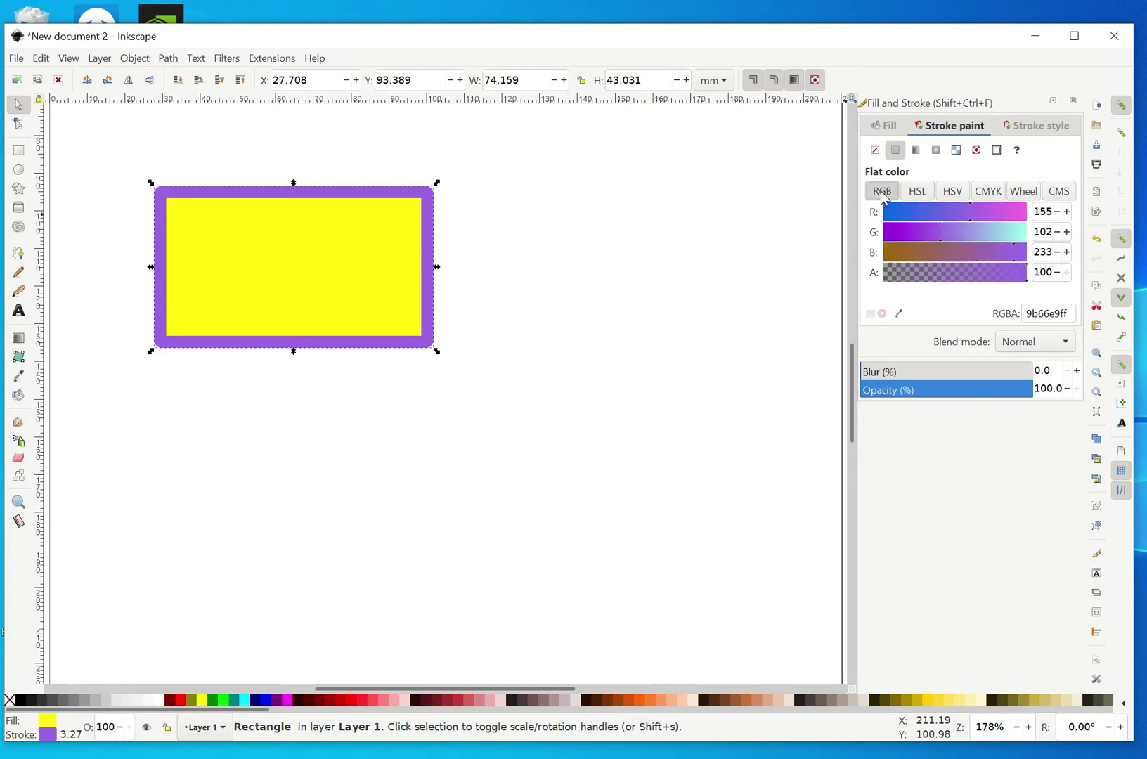
left_click(918, 195)
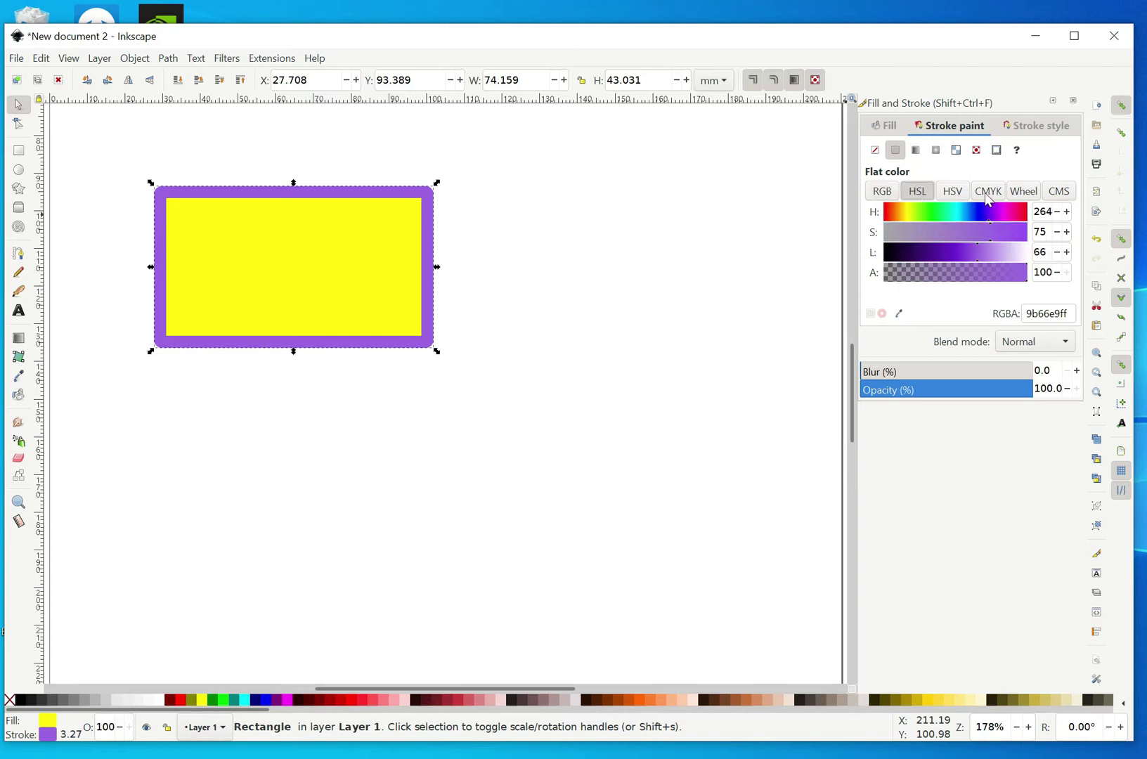
left_click(954, 200)
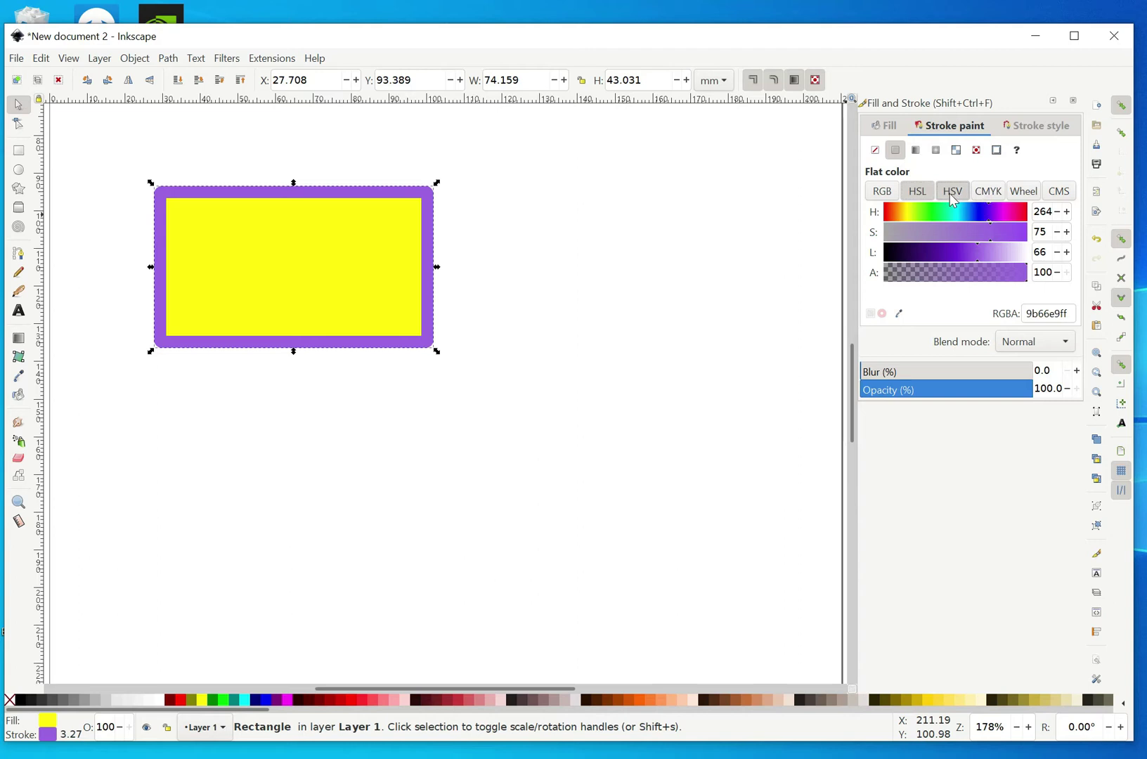
left_click(988, 199)
left_click(1023, 194)
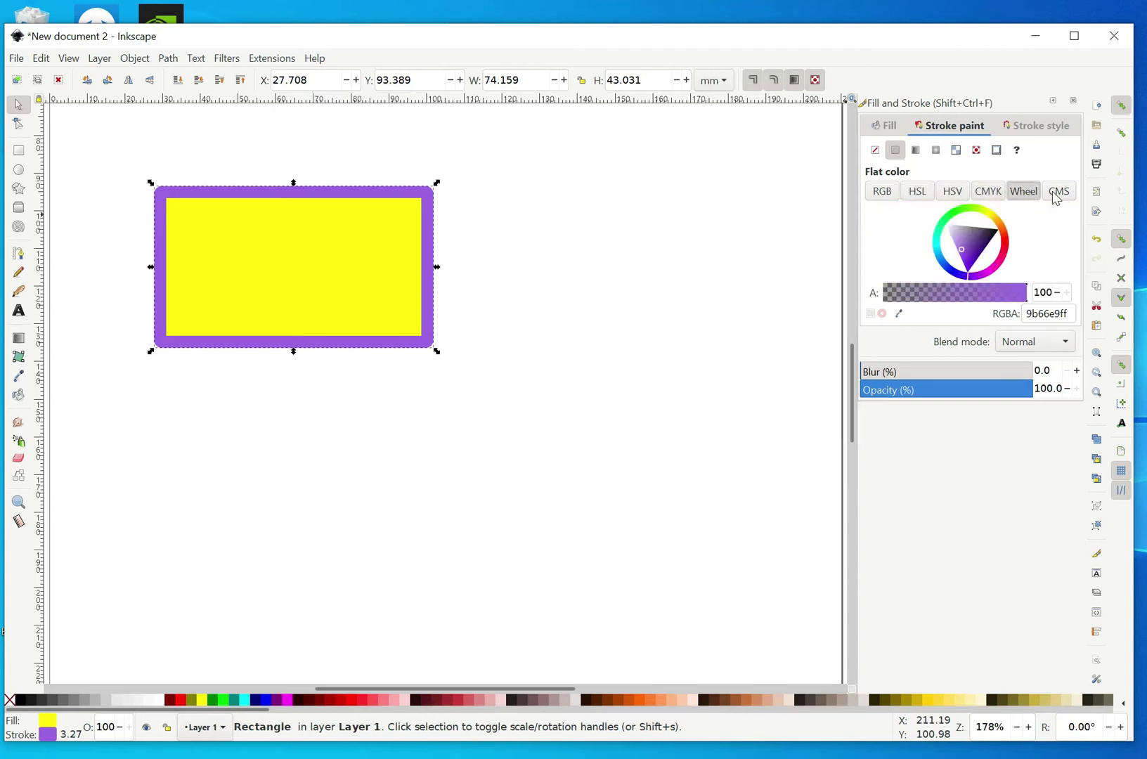
left_click(1055, 199)
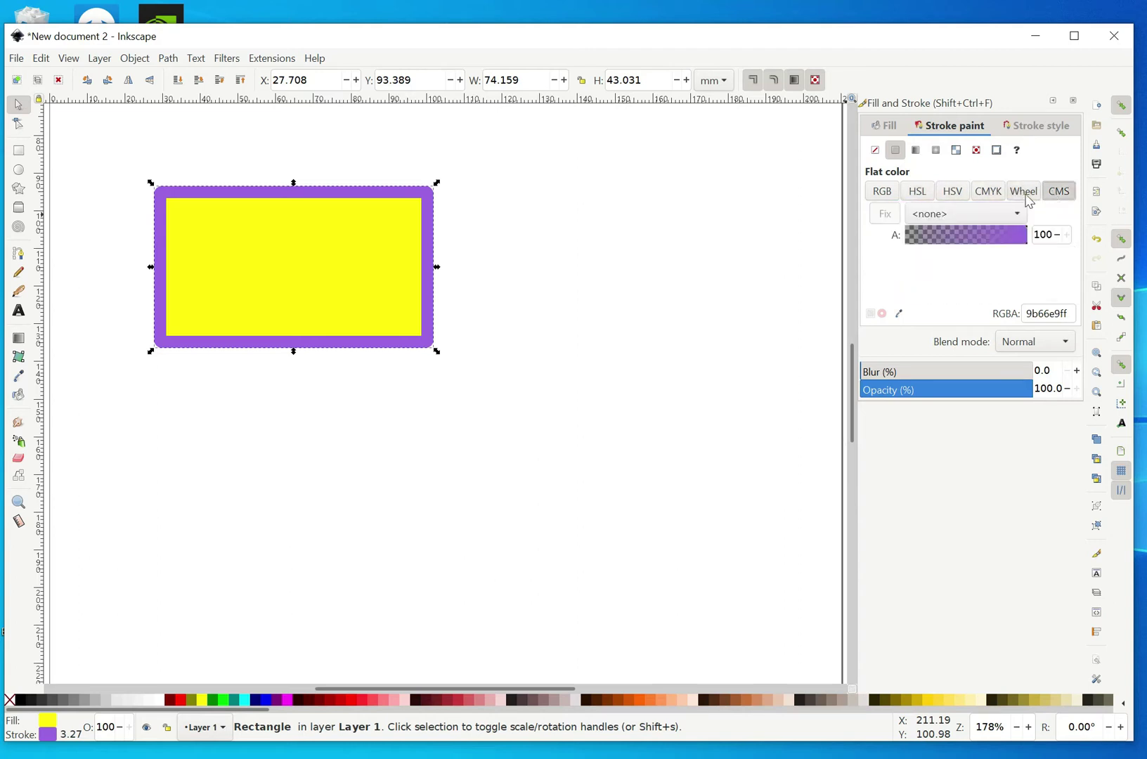
left_click(918, 196)
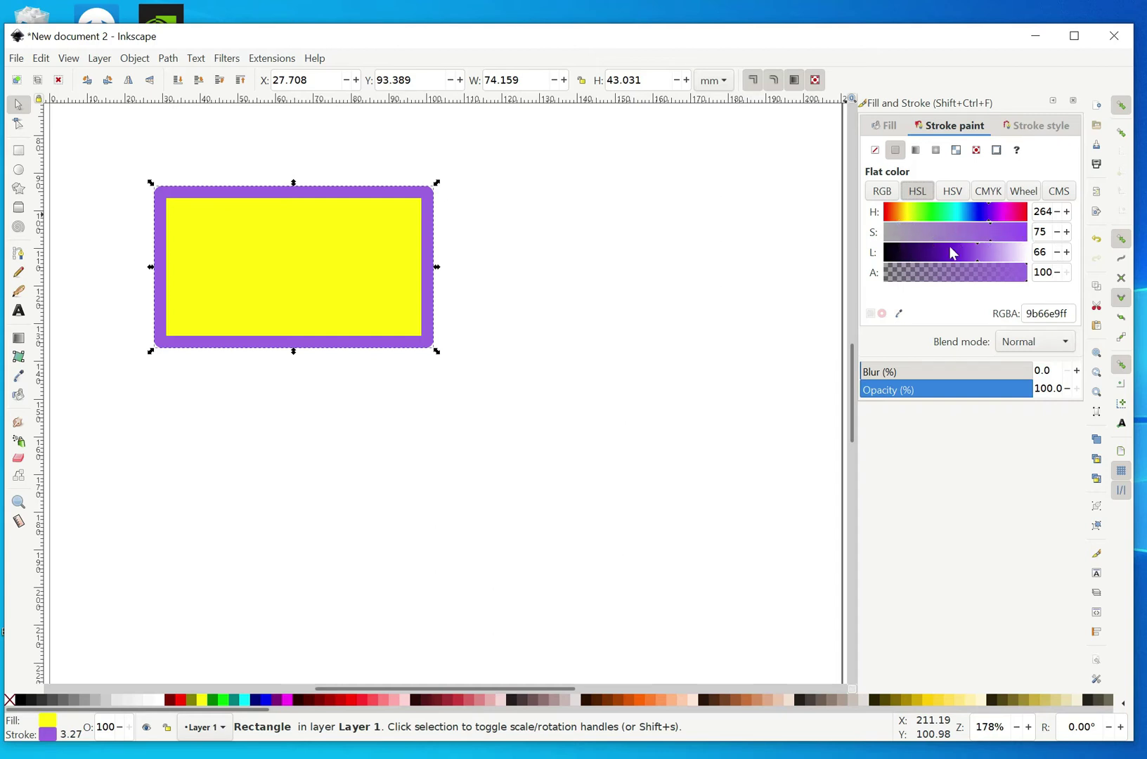
- Recolour the rectangle's stroke to light cyan with hue 180, lightness 68 and alpha 100
mouse_move(978, 259)
left_mouse_down()
mouse_move(991, 257)
mouse_move(961, 261)
mouse_move(991, 259)
left_mouse_up()
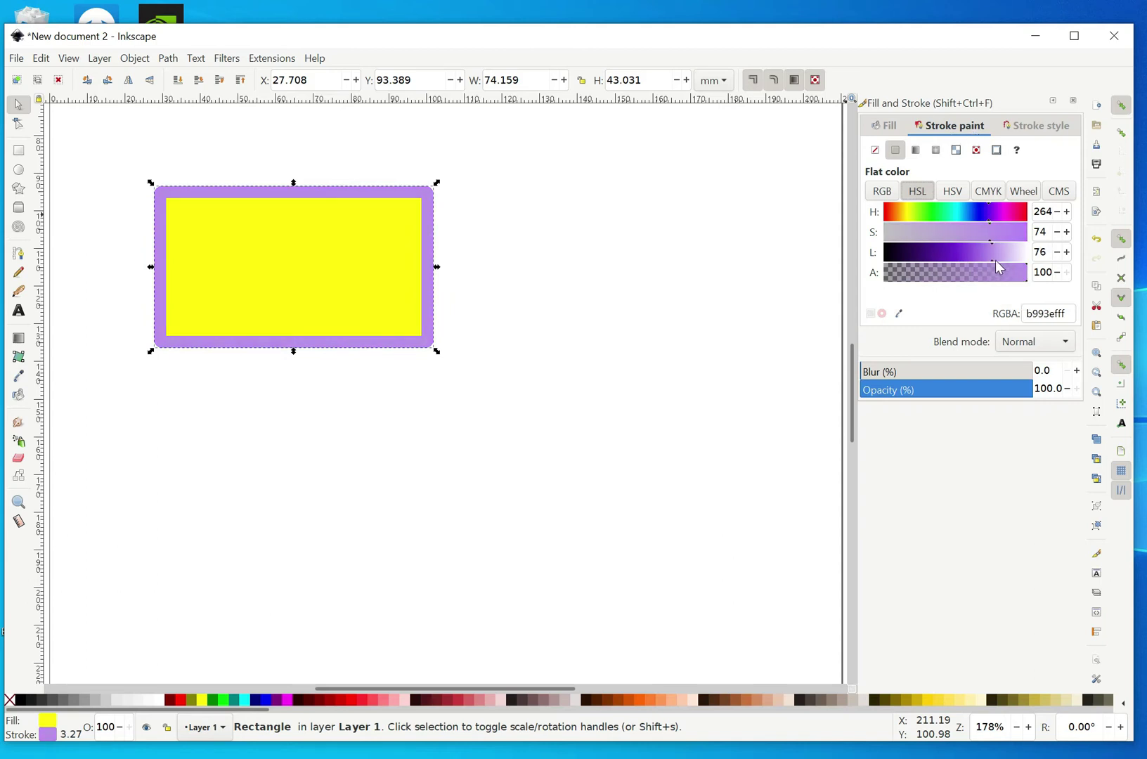
mouse_move(992, 260)
left_mouse_down()
mouse_move(1017, 261)
mouse_move(961, 263)
mouse_move(981, 259)
left_mouse_up()
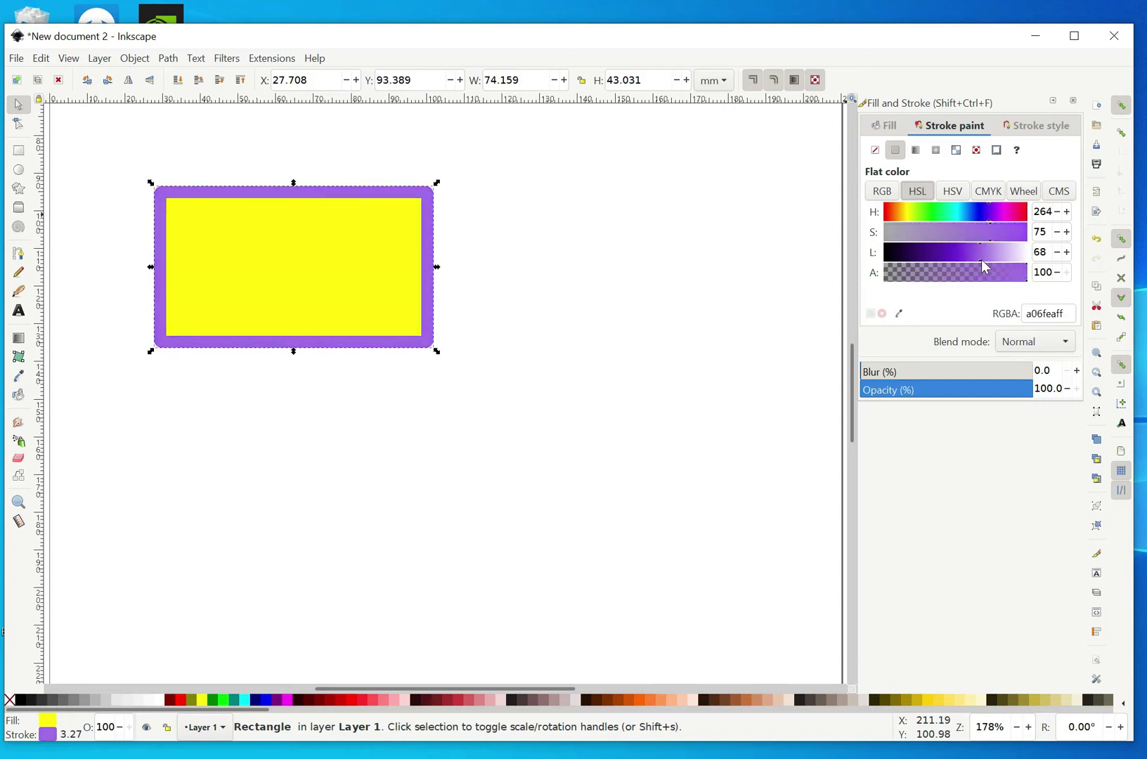
left_click(956, 212)
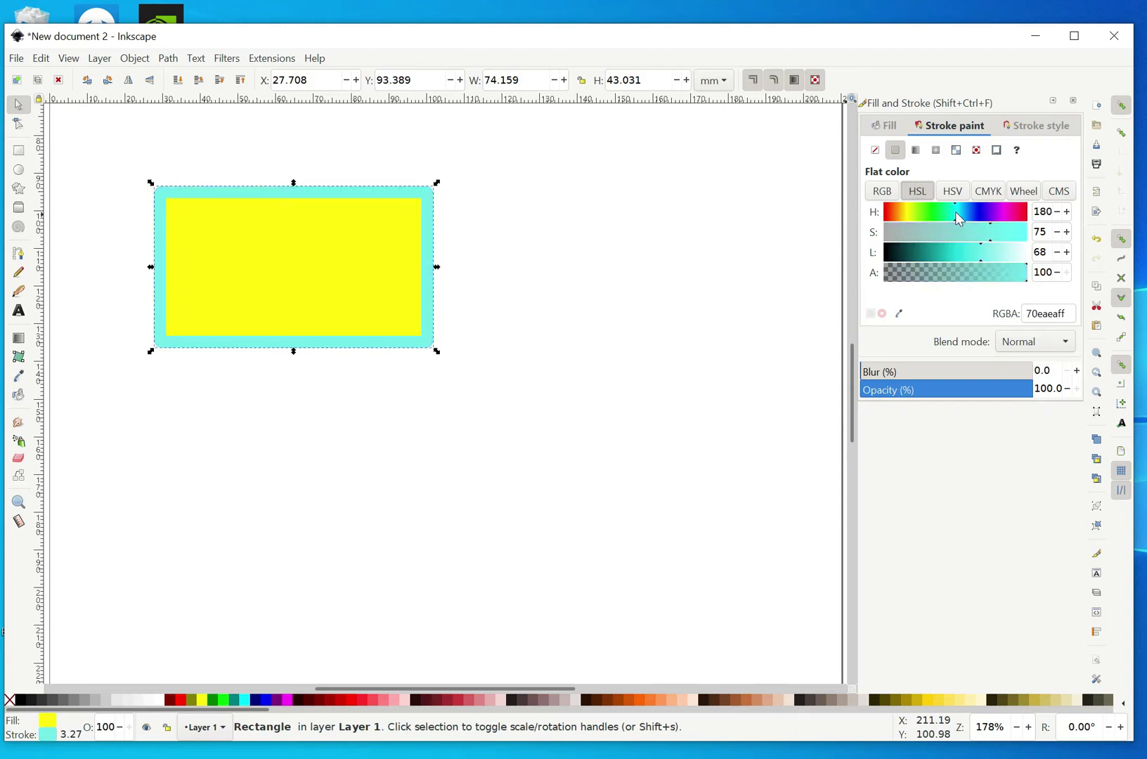
left_click(1027, 282)
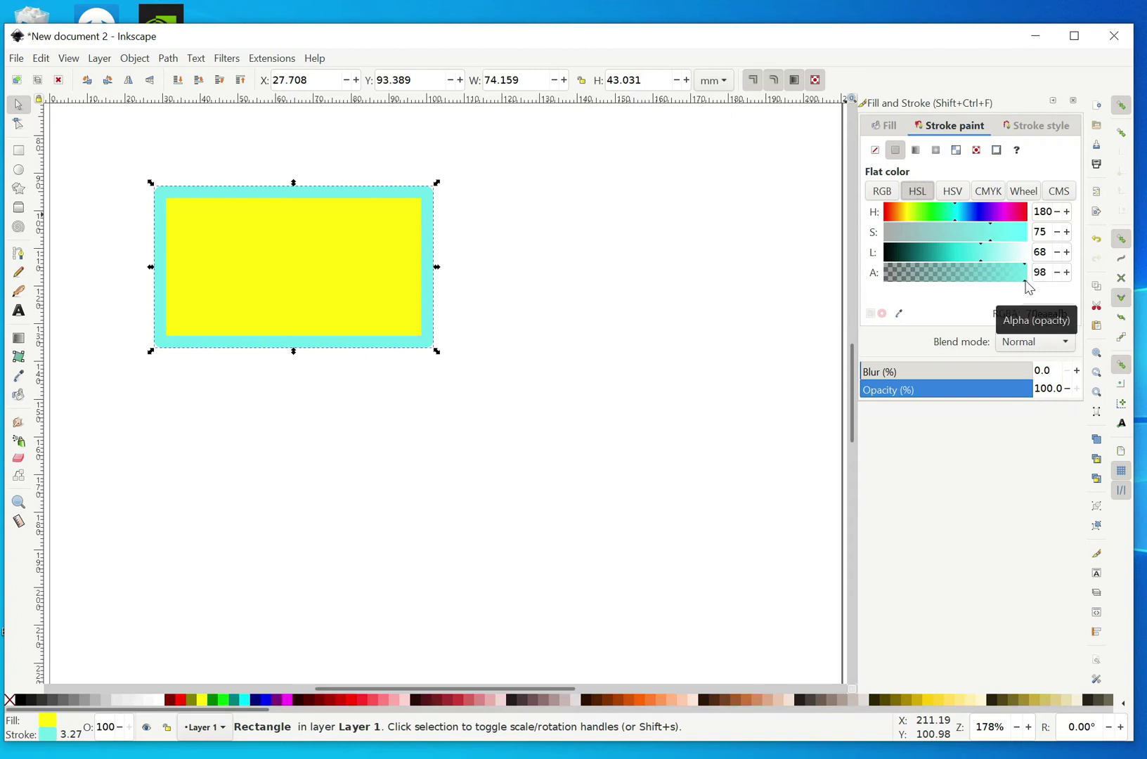
left_click_drag(1025, 282, 1031, 282)
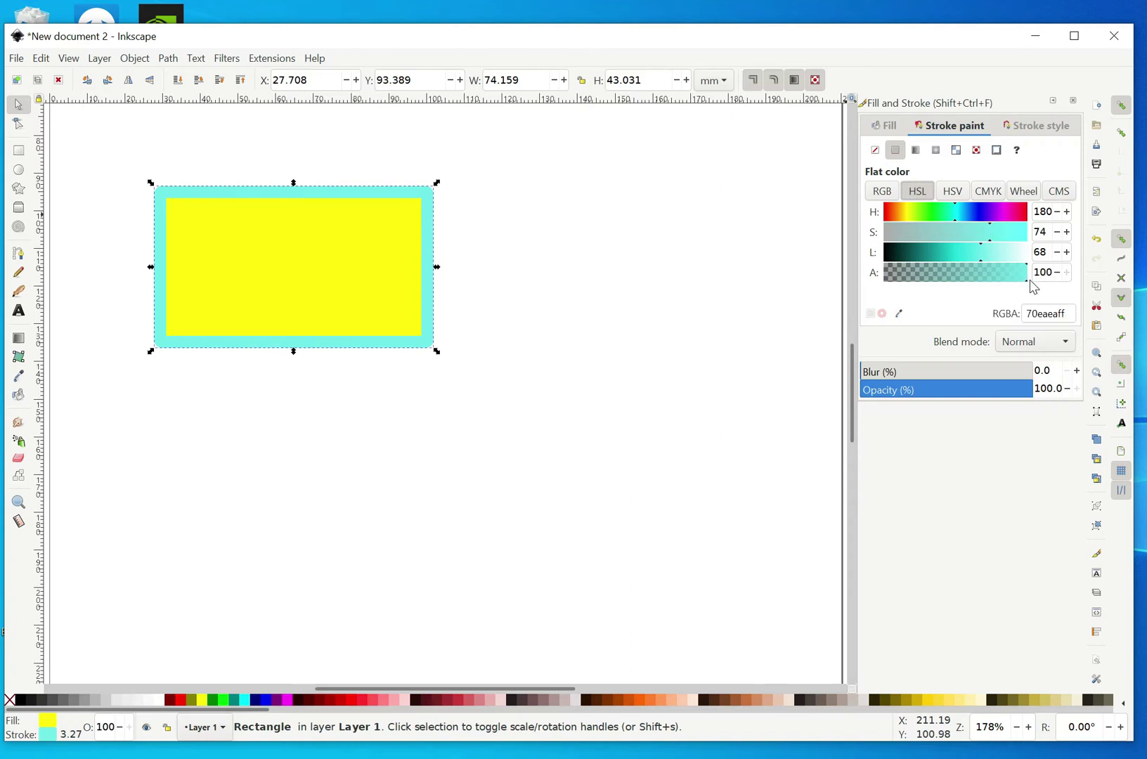
mouse_move(1031, 286)
left_mouse_down()
mouse_move(902, 285)
mouse_move(1033, 282)
left_mouse_up()
- Change the rectangle's fill to a blue-violet with hue 262
left_click(894, 130)
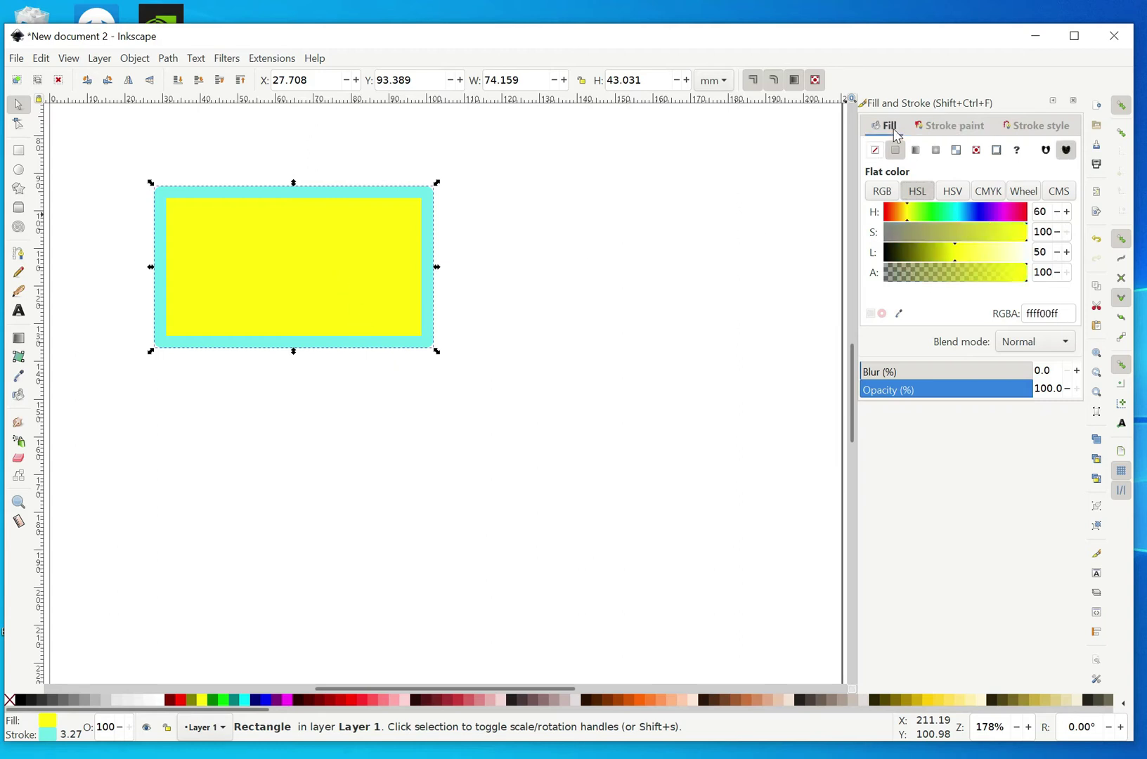
left_click(950, 217)
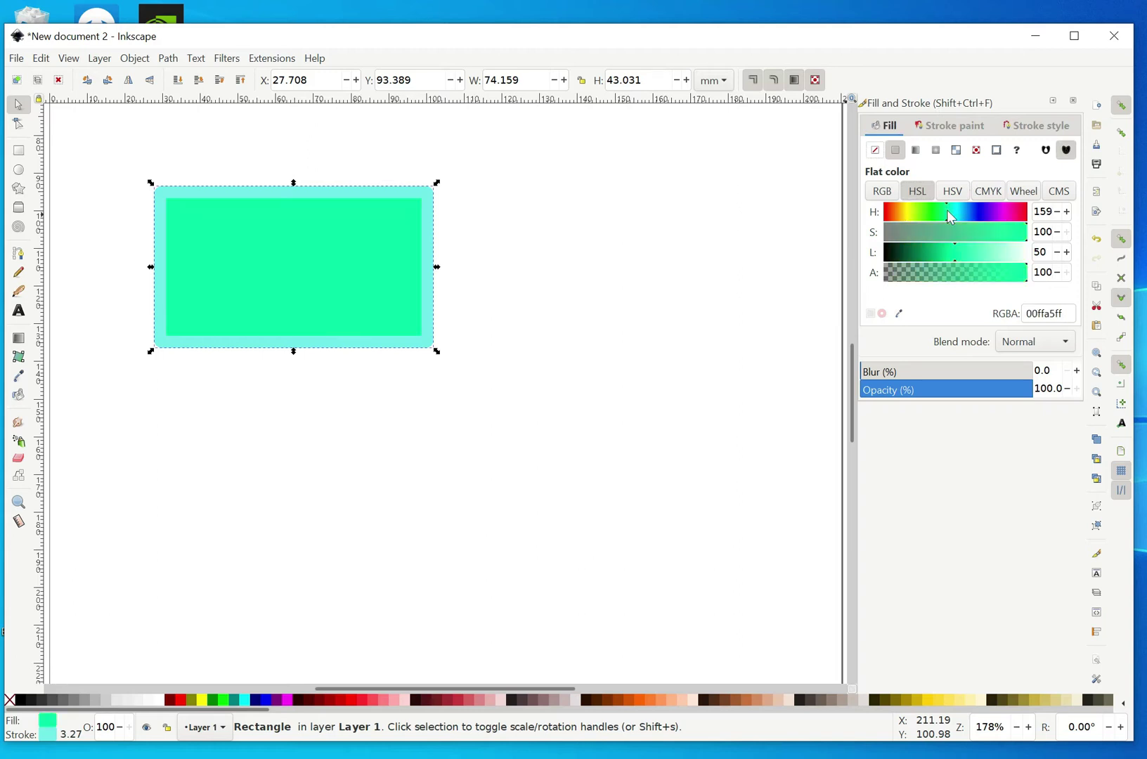
left_click(991, 220)
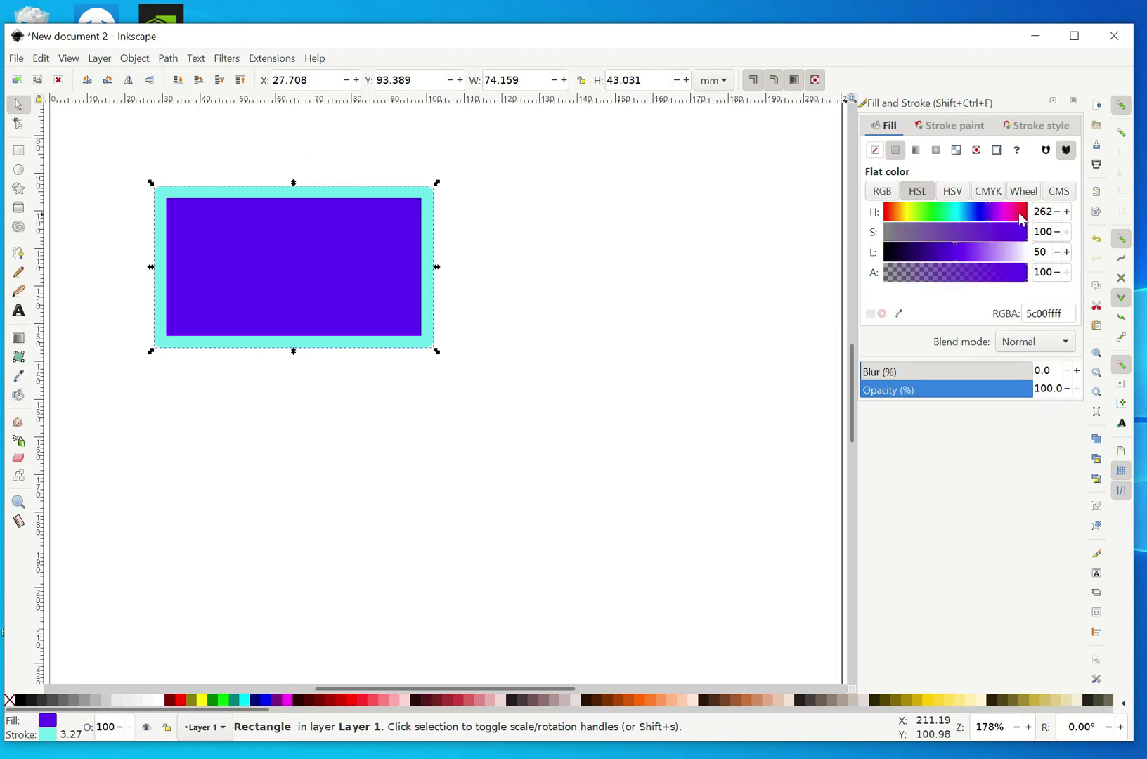
- Recolour the rectangle's fill to yellow with hue 63 and resize the rectangle to about 71 by 48 mm
left_click(912, 217)
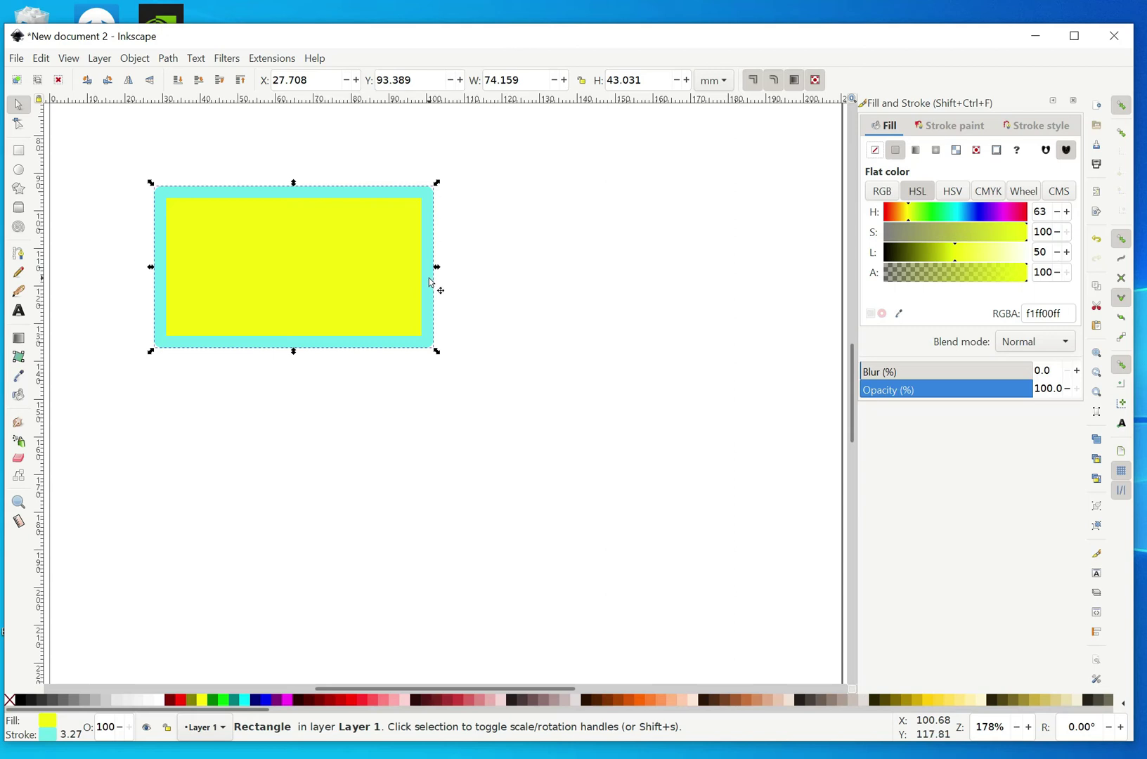
left_click_drag(437, 267, 430, 310)
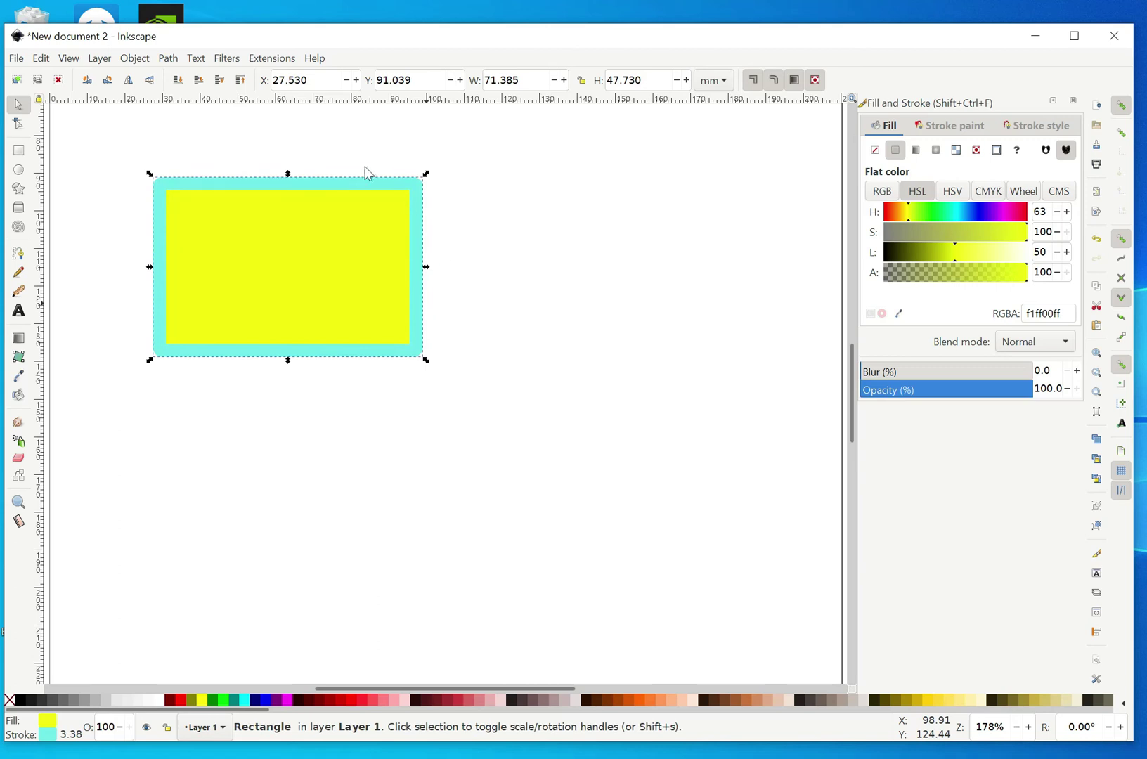
key("Escape")
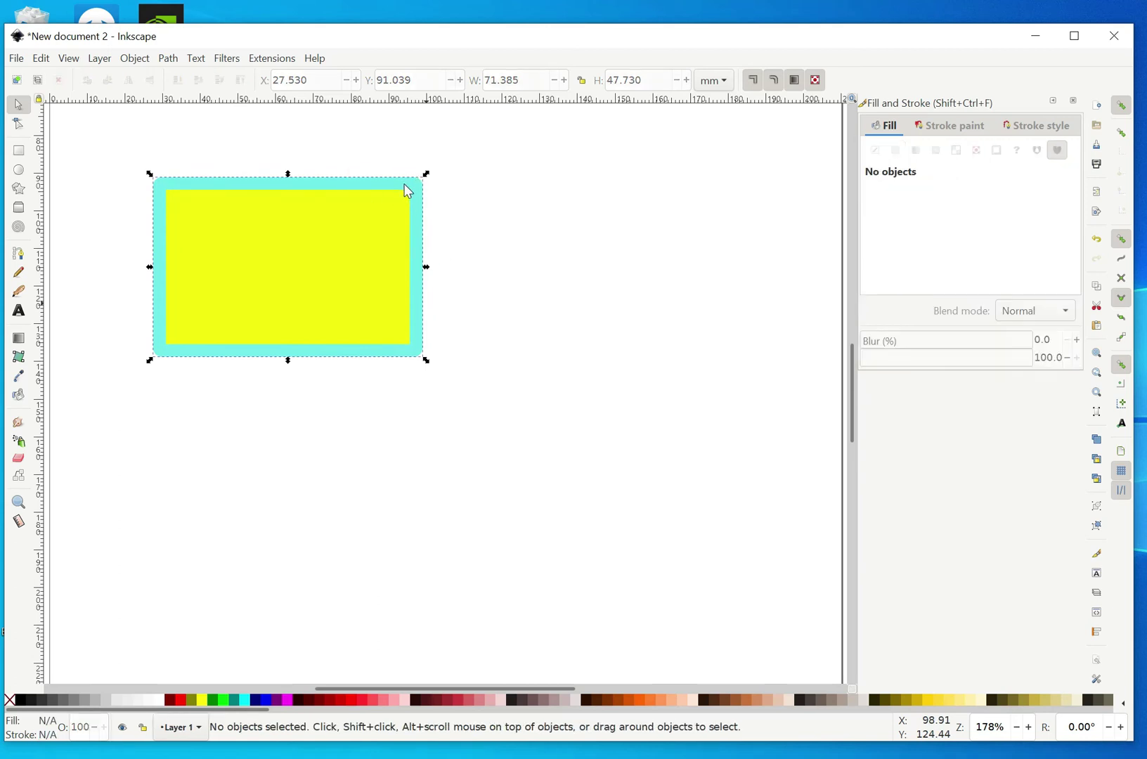
- Rotate the rectangle slightly counterclockwise about its centre
left_click(269, 328)
left_click(321, 283)
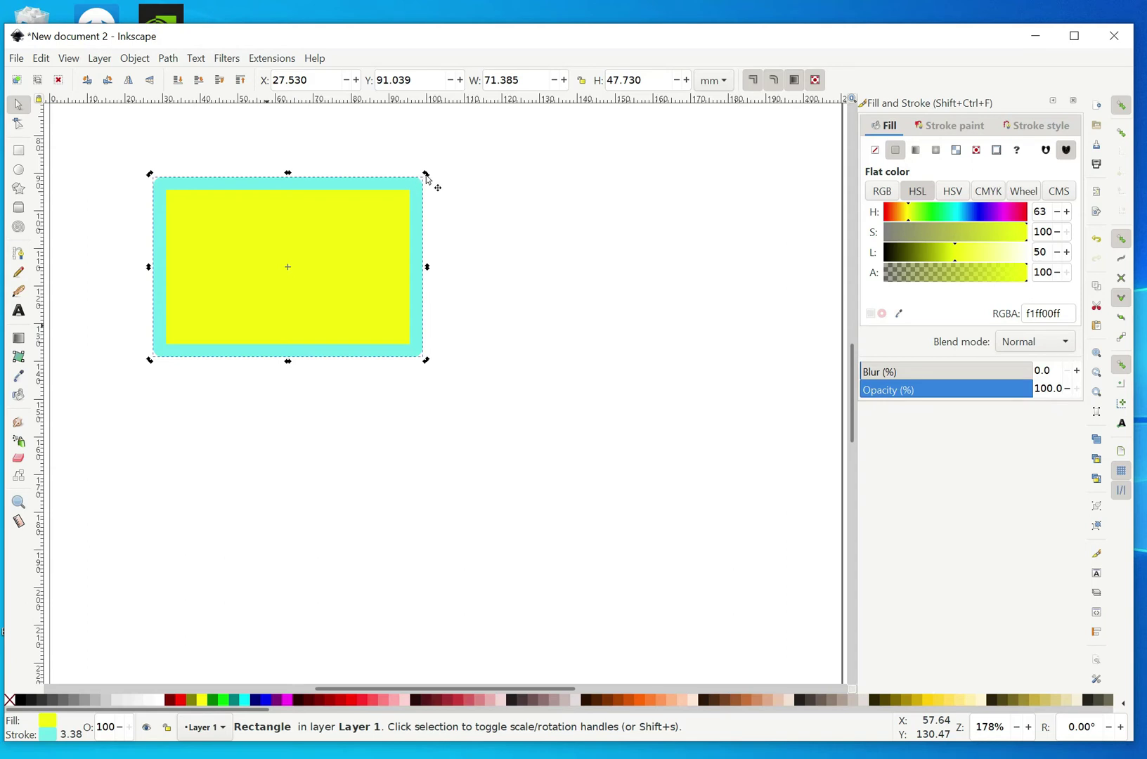
left_click_drag(427, 177, 375, 209)
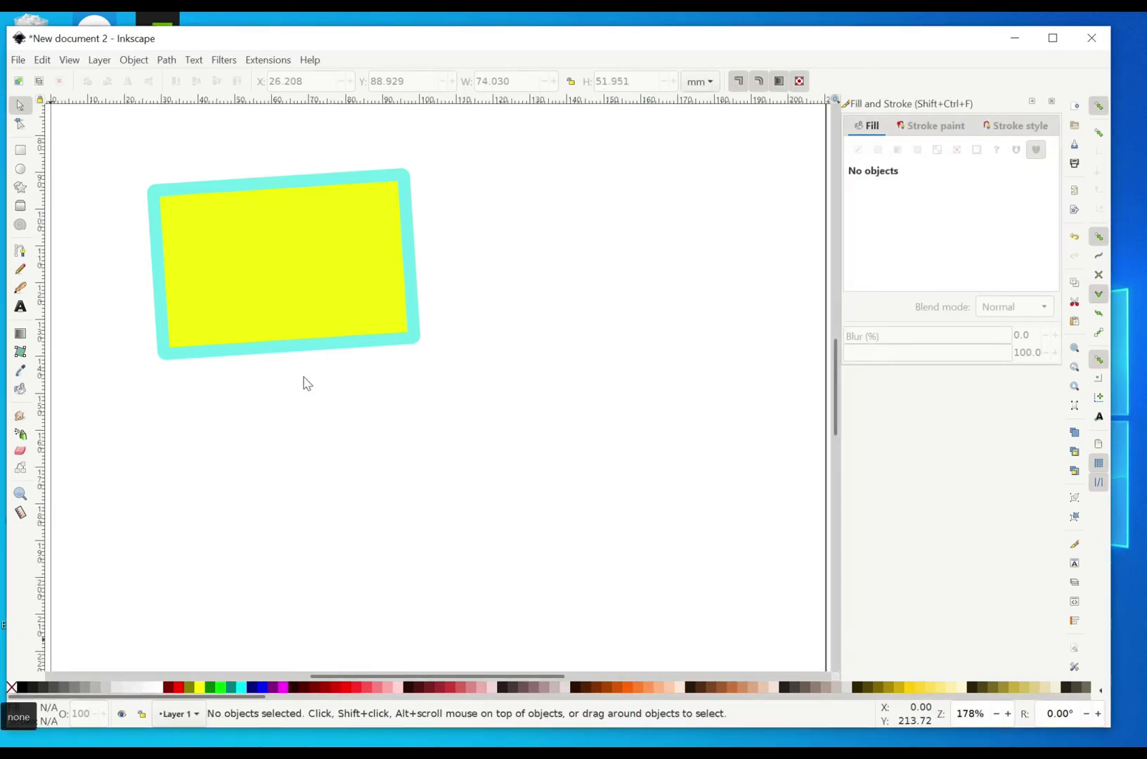
- Try No paint on the rectangle's fill and on its stroke, restoring the flat colours each time
left_click(280, 284)
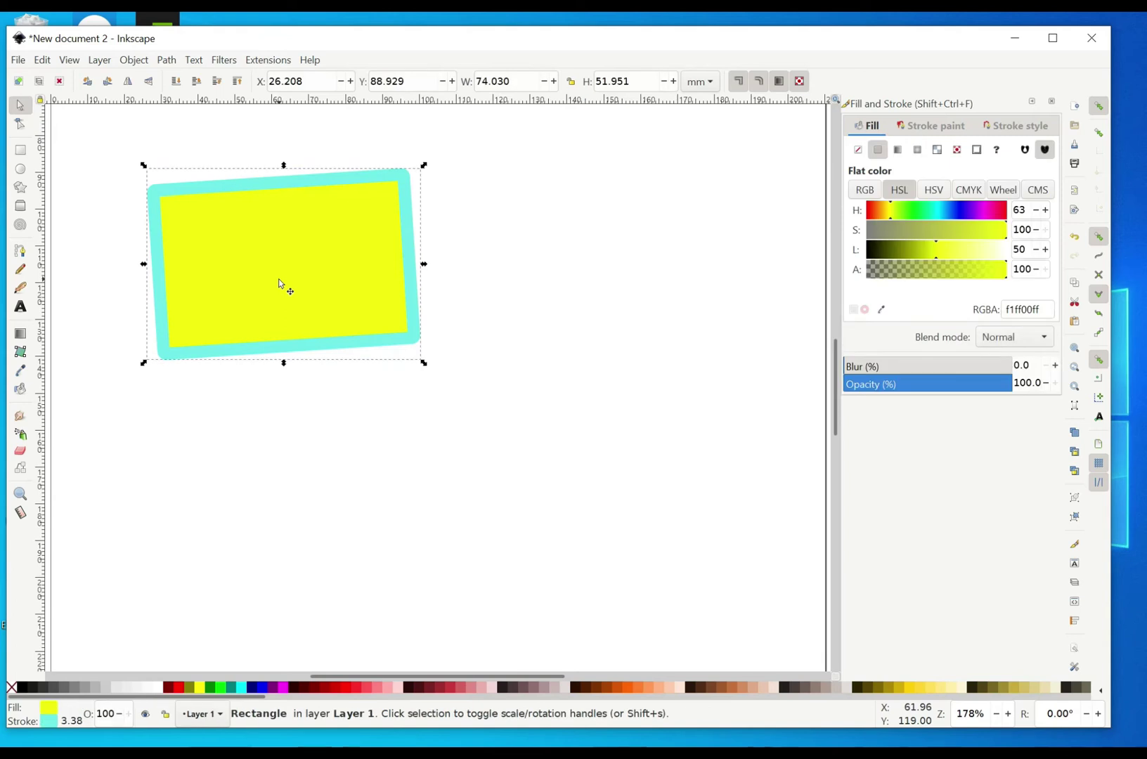
left_click(12, 691)
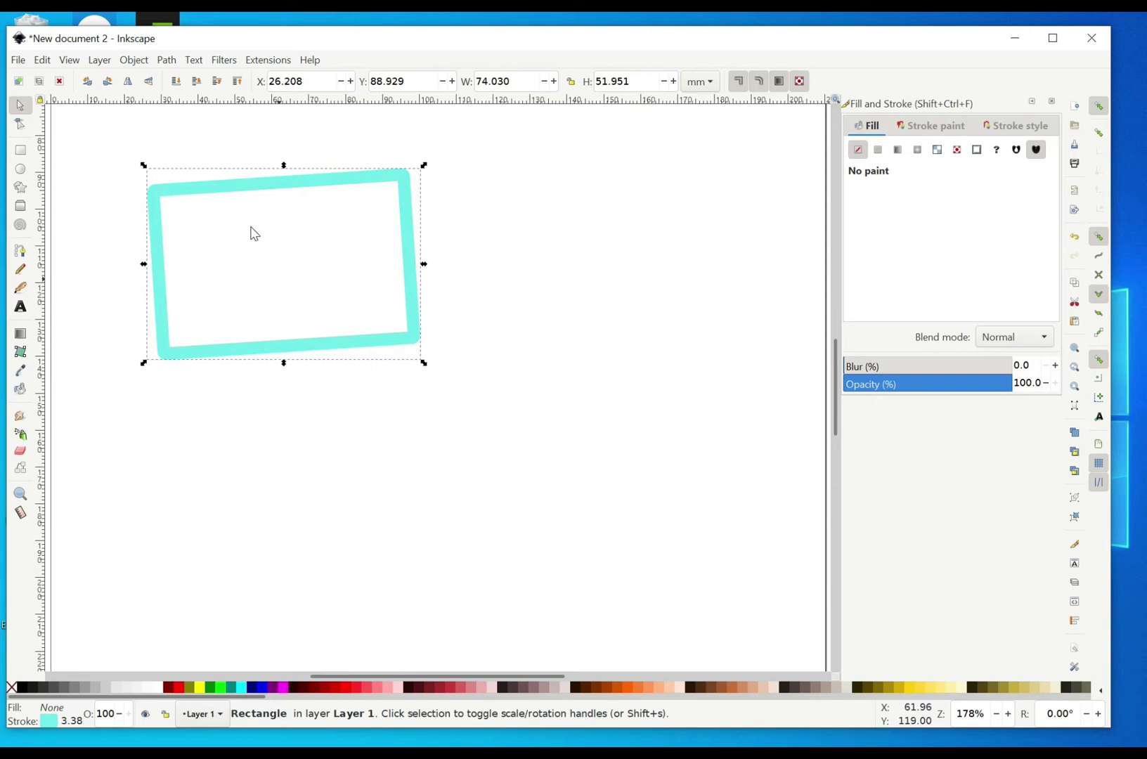
left_click(877, 150)
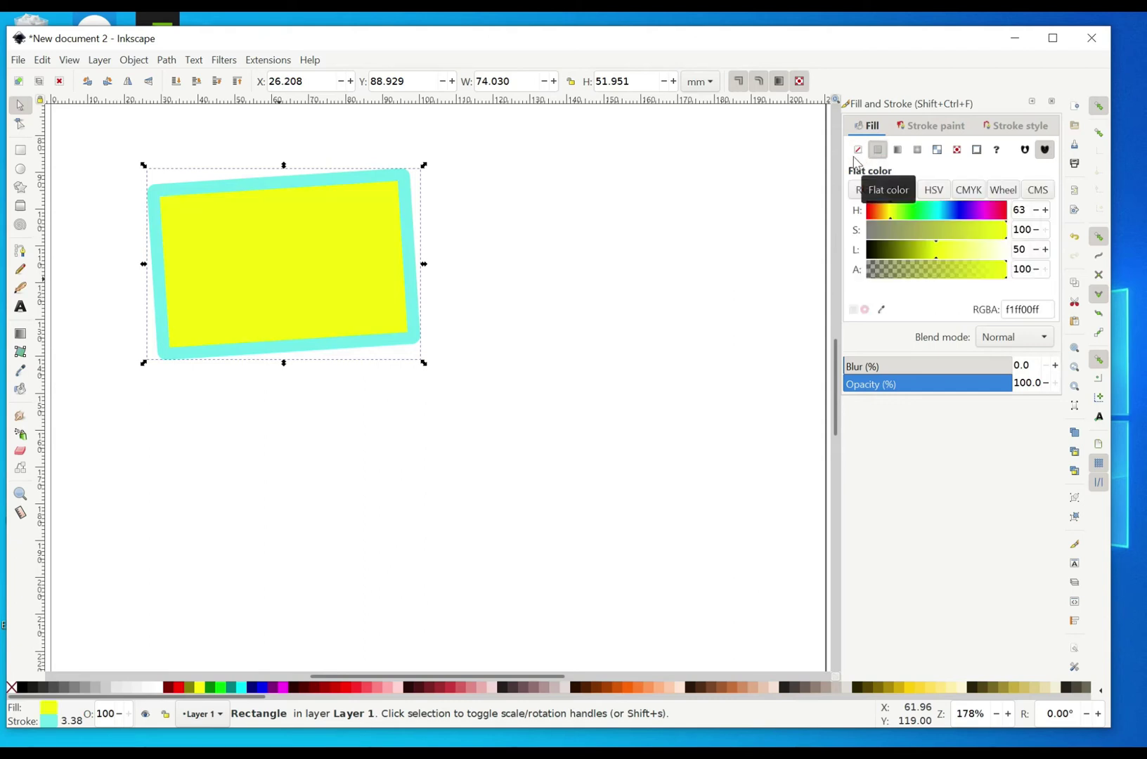
left_click(859, 150)
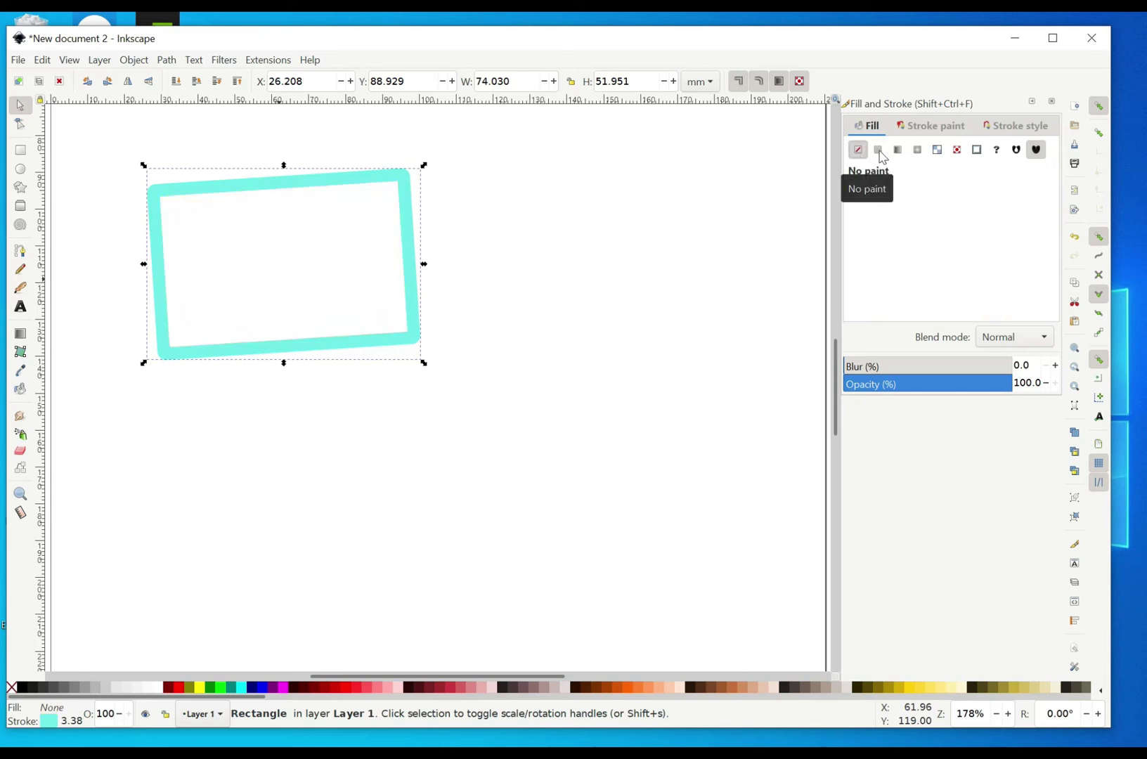
left_click(921, 130)
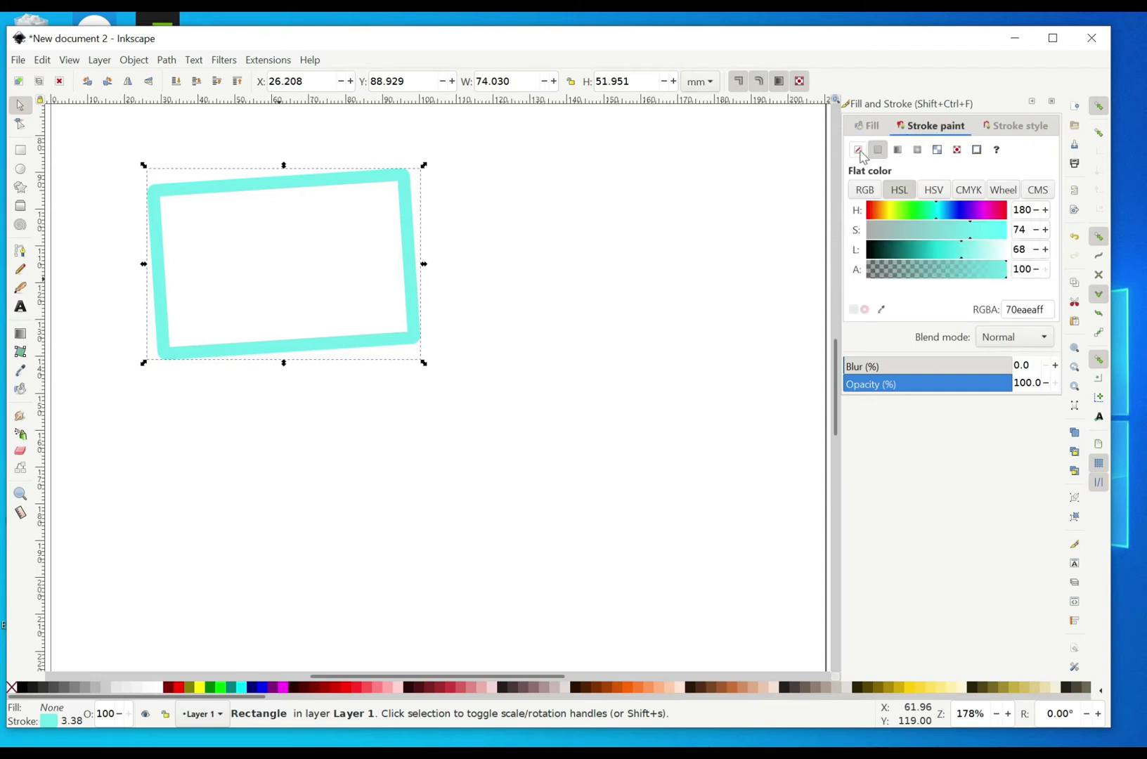
key("ctrl+z")
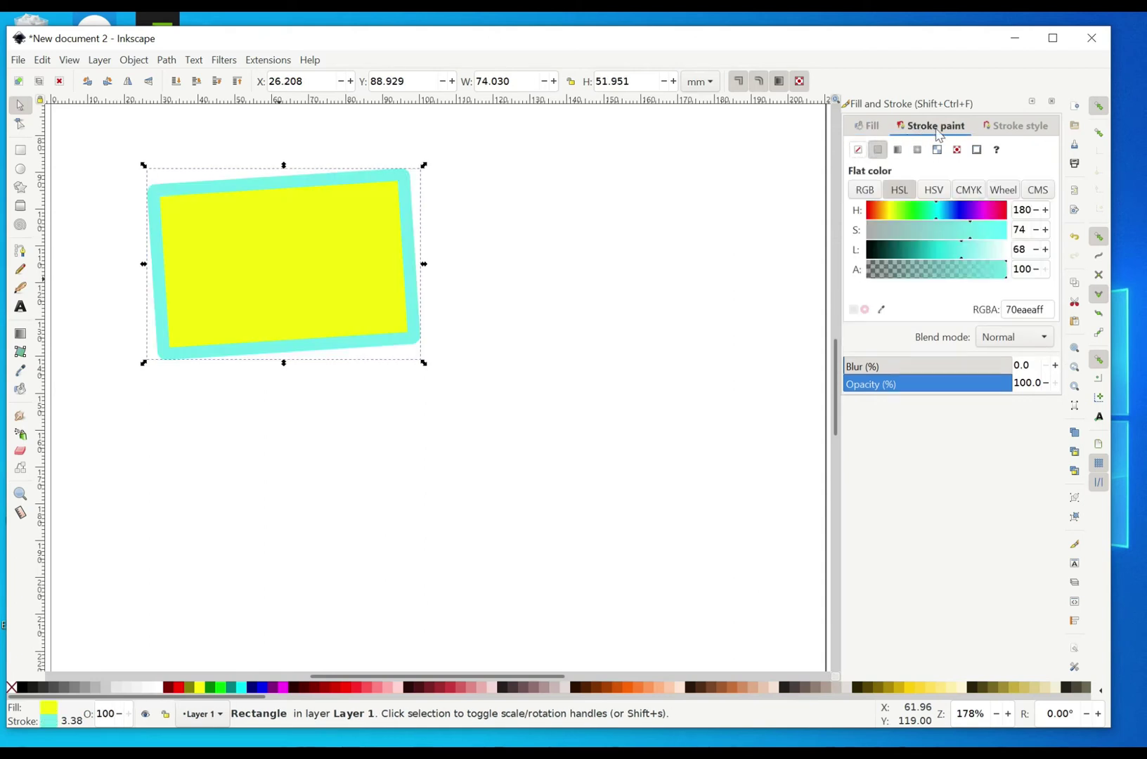
left_click(859, 150)
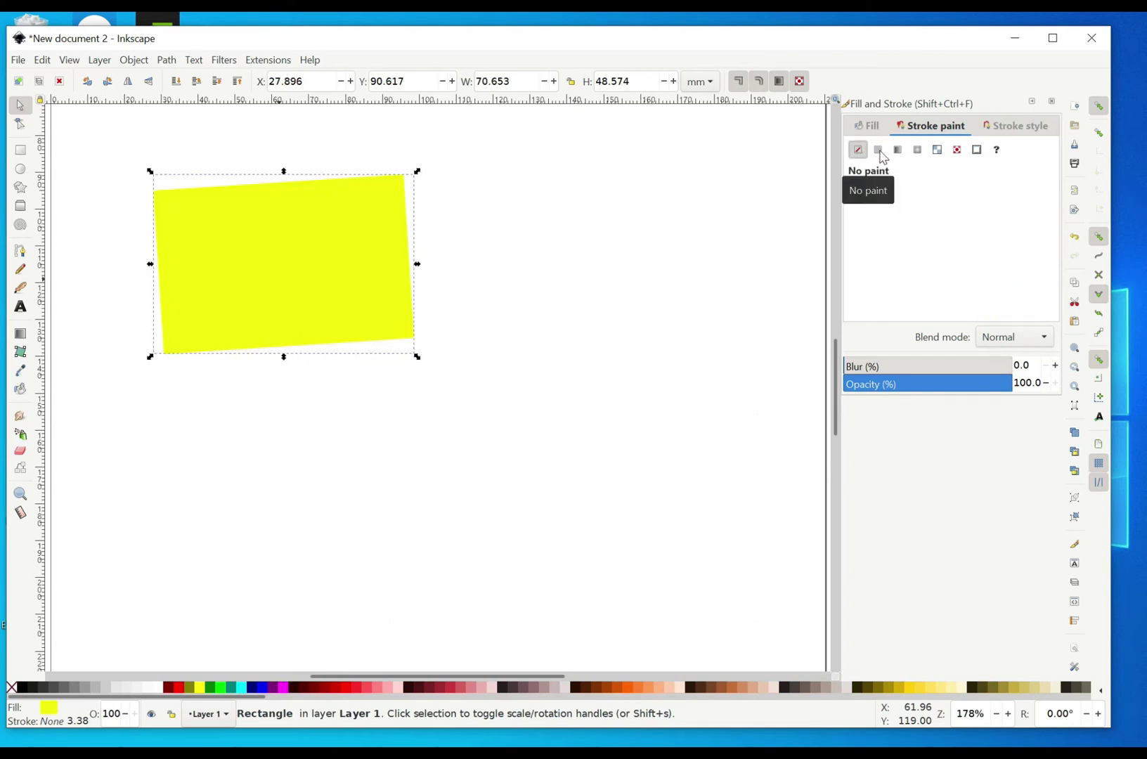
left_click(878, 150)
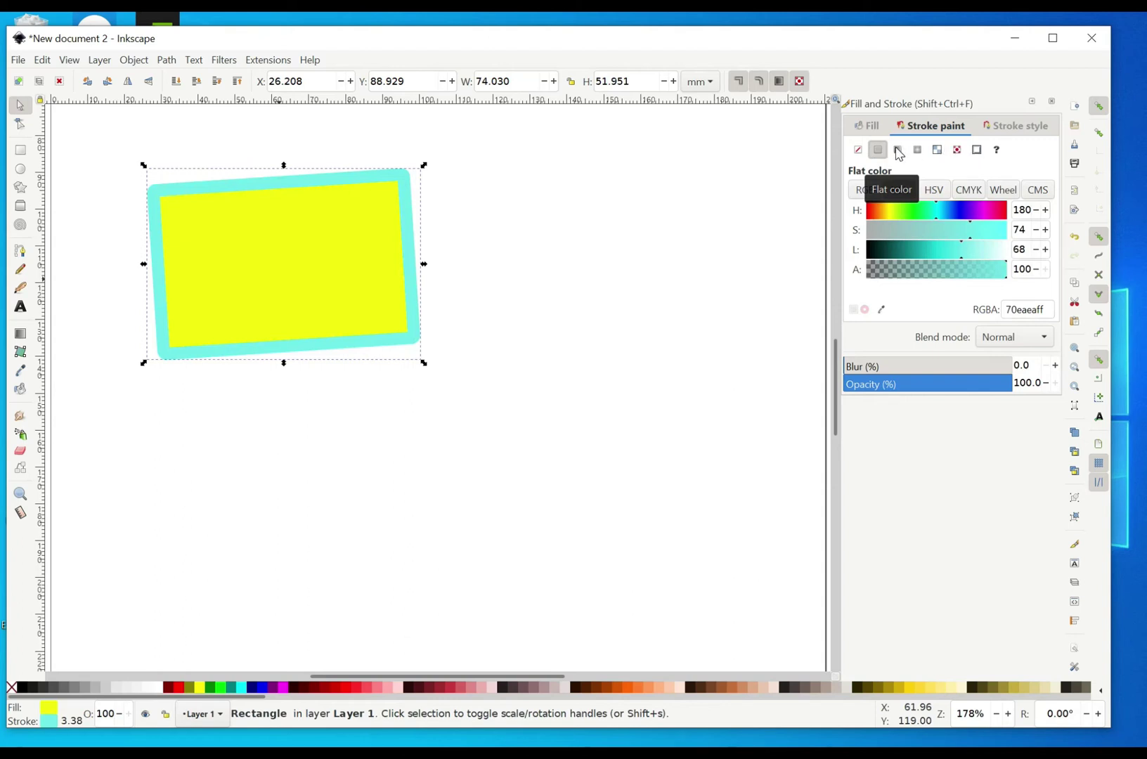
- Try a linear and a radial gradient on the rectangle's fill, and return it to flat colour
left_click(877, 128)
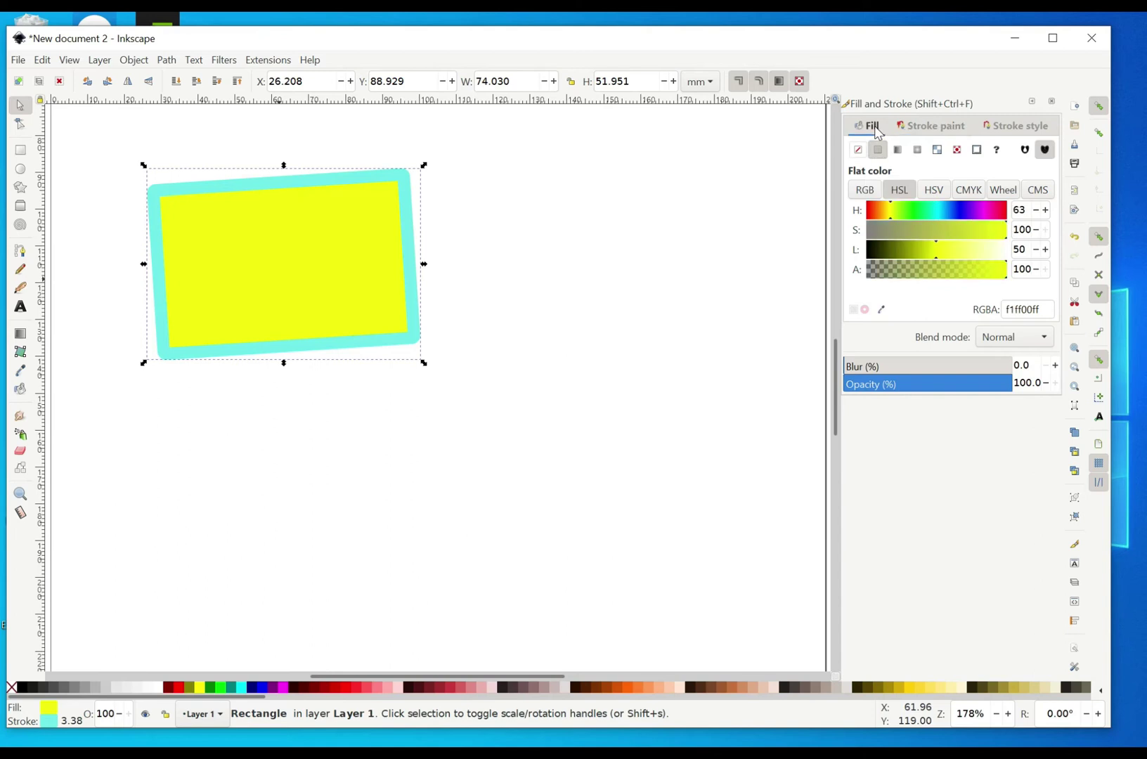
left_click(899, 153)
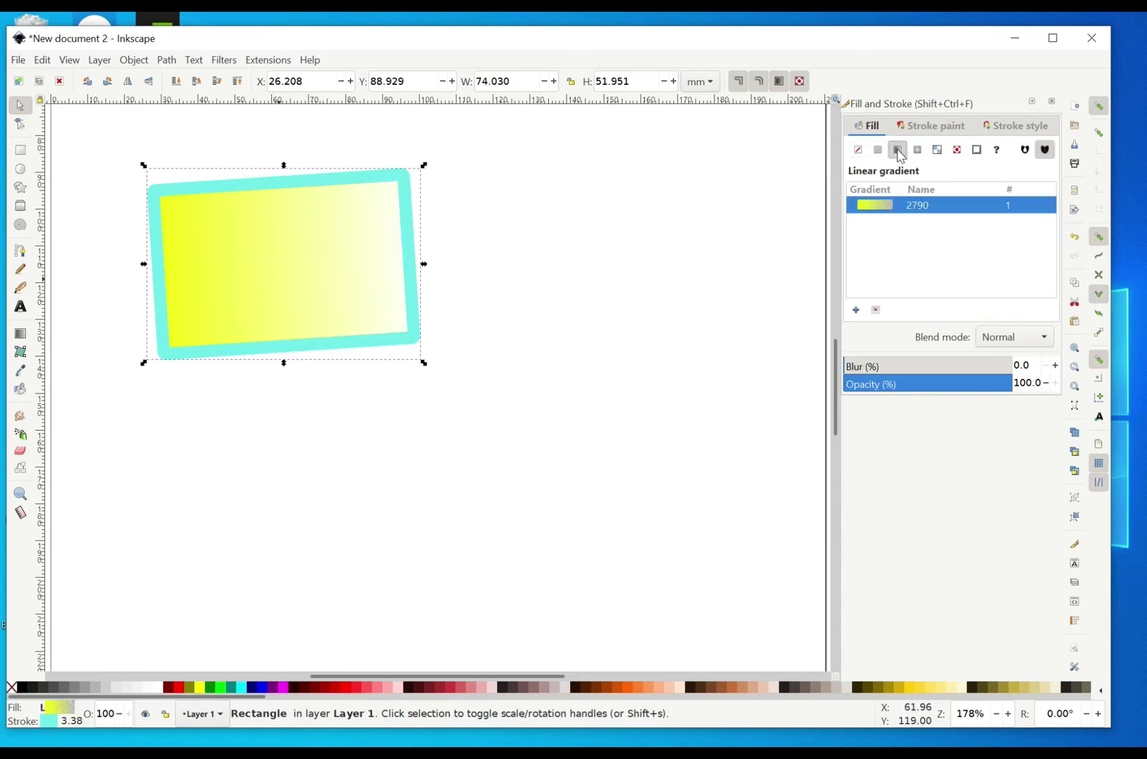
left_click(919, 155)
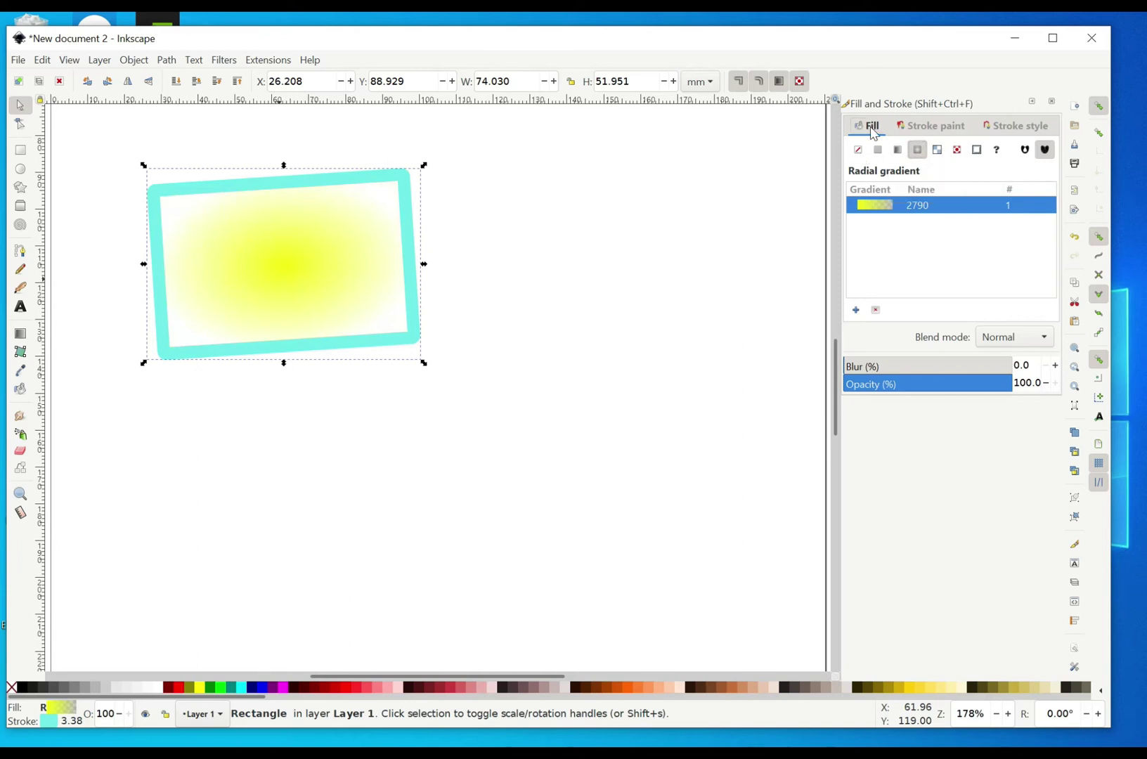
left_click(877, 149)
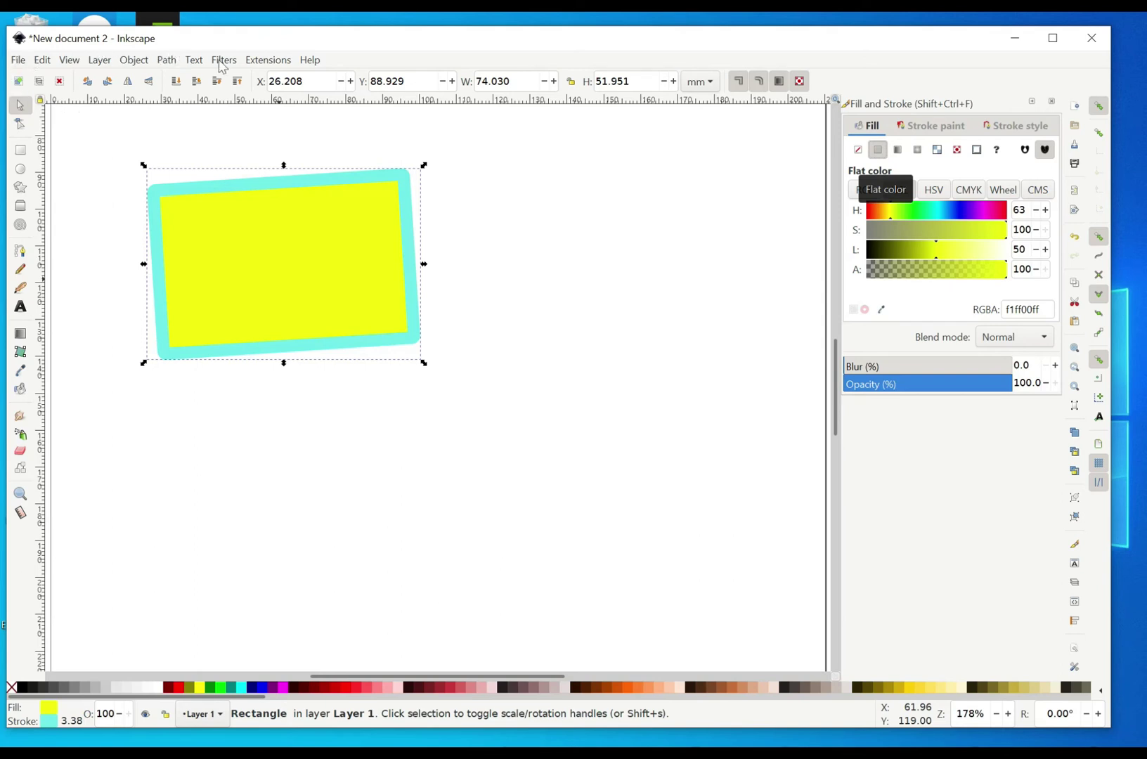
left_click(18, 63)
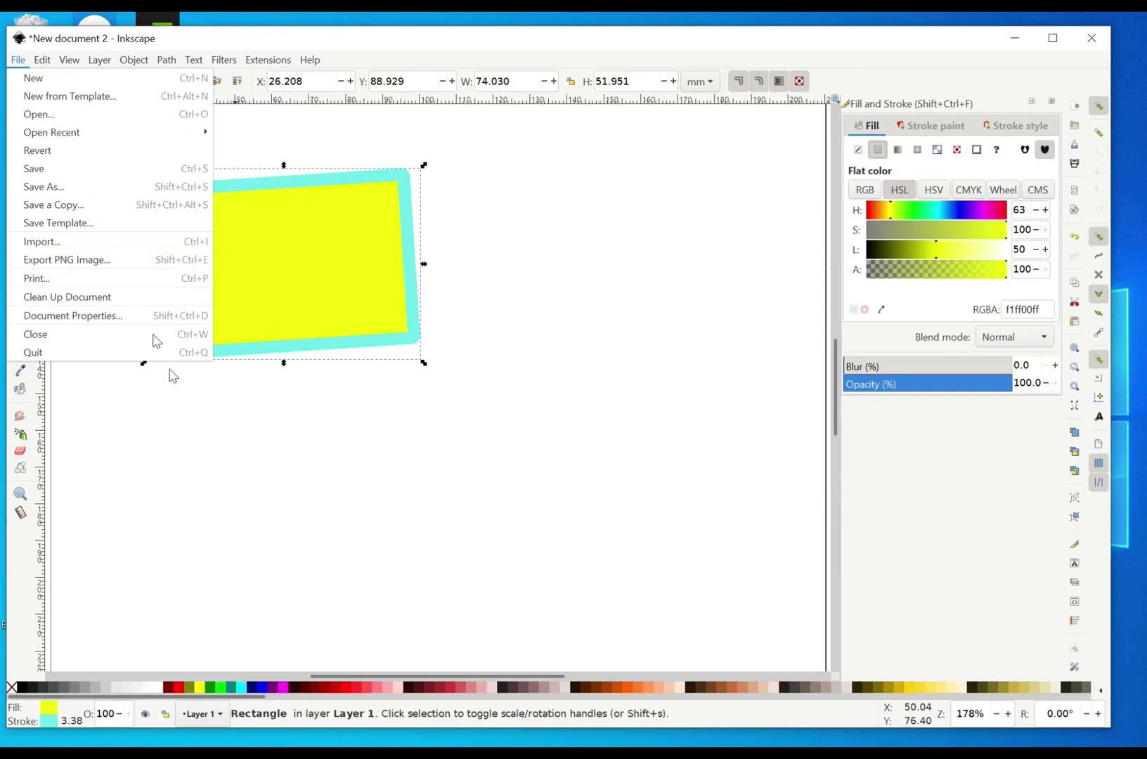
left_click(196, 415)
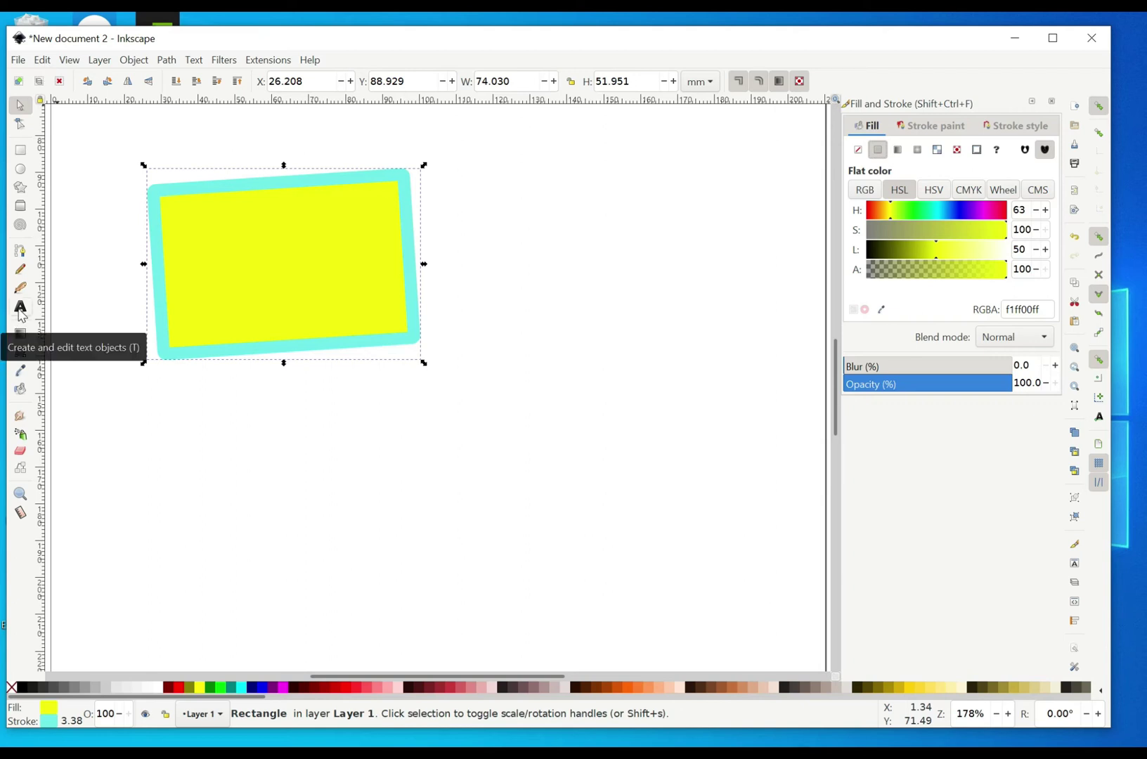
- Add a two-line text object just below the rectangle reading "tha tt" and "zjehehe"
left_click(22, 309)
left_click(244, 405)
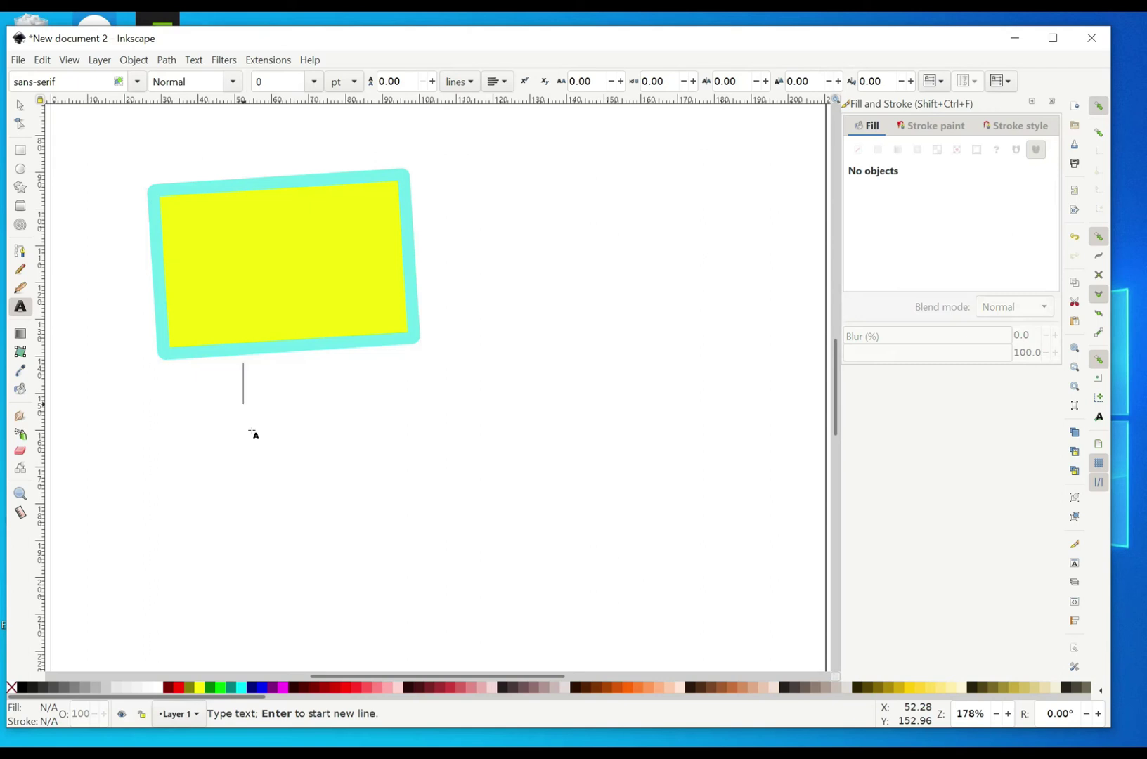
type("tha tt")
key("Return")
type("Zjehehe")
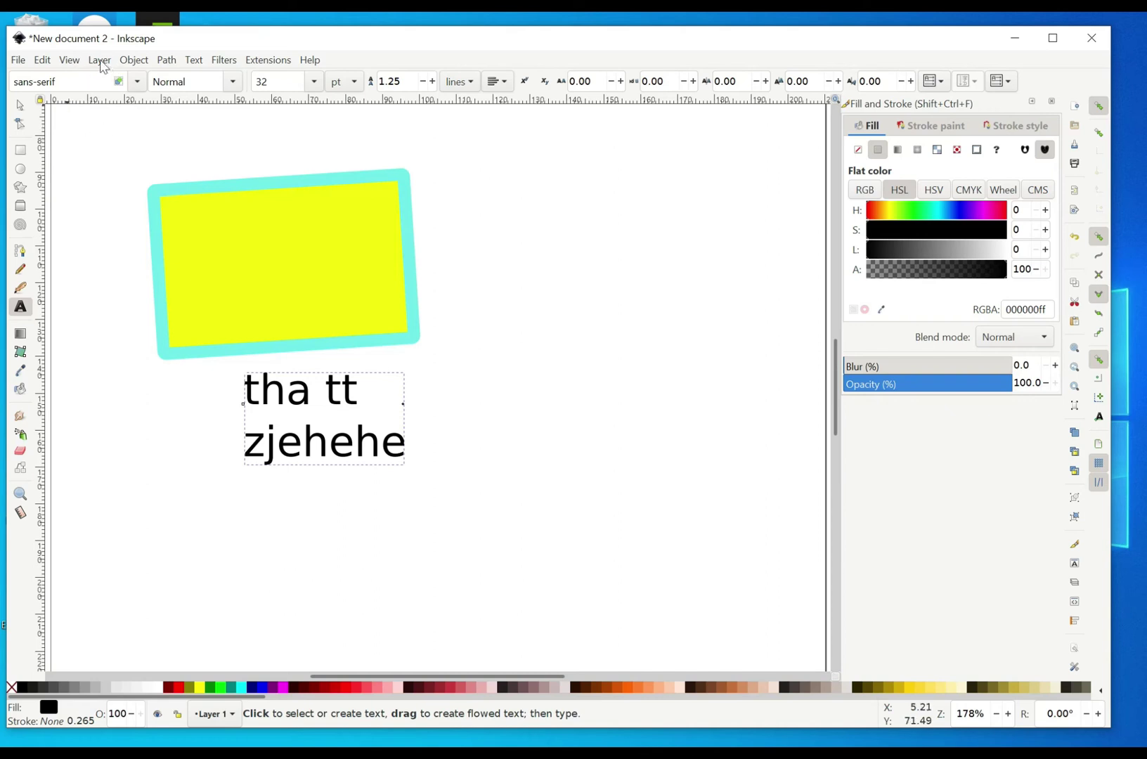
left_click(41, 62)
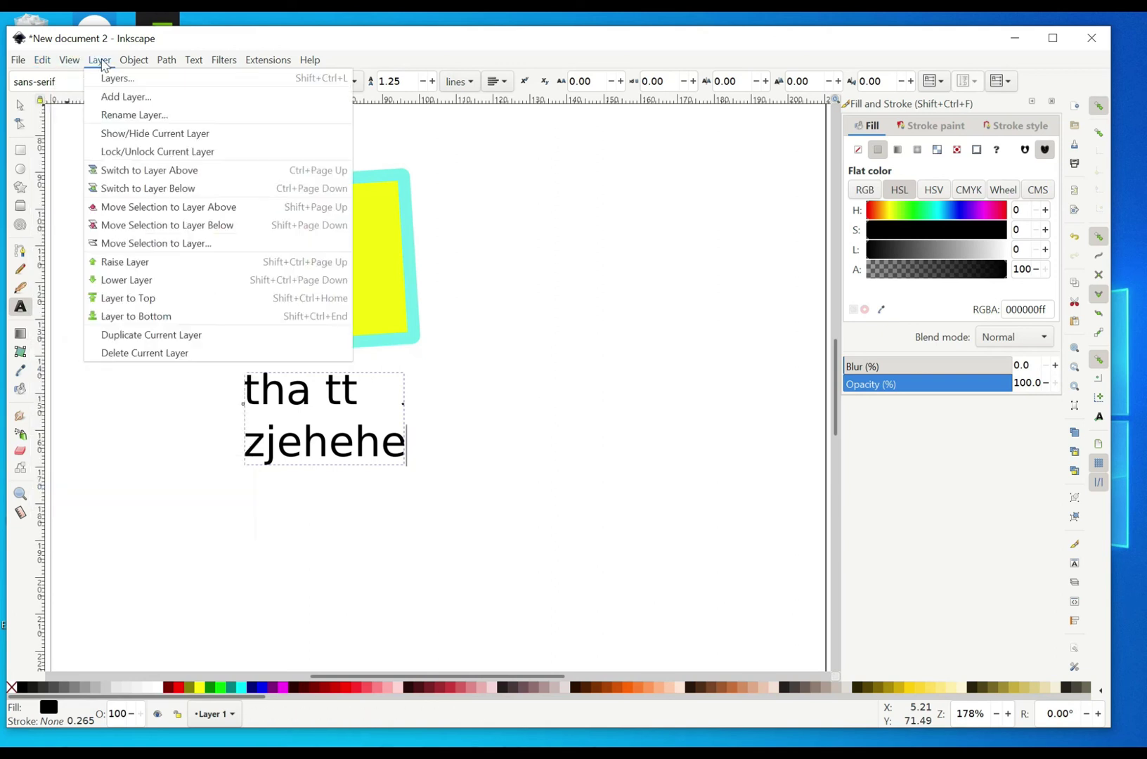
mouse_move(285, 60)
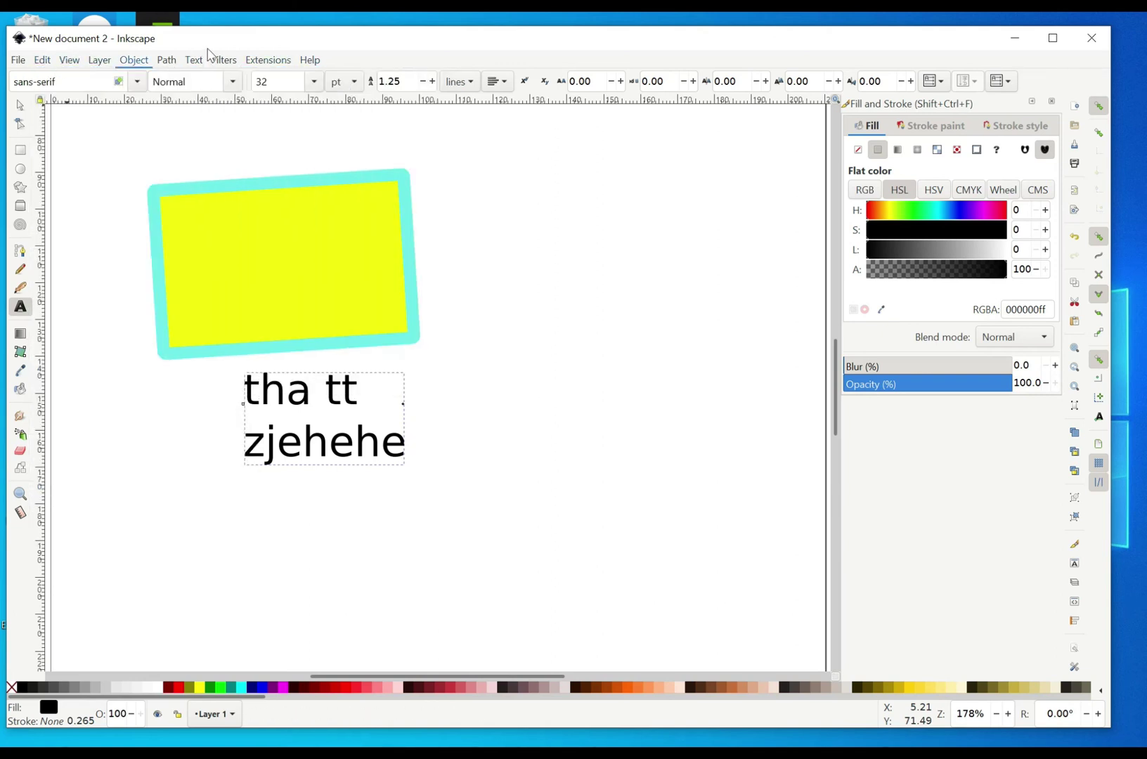
mouse_move(129, 62)
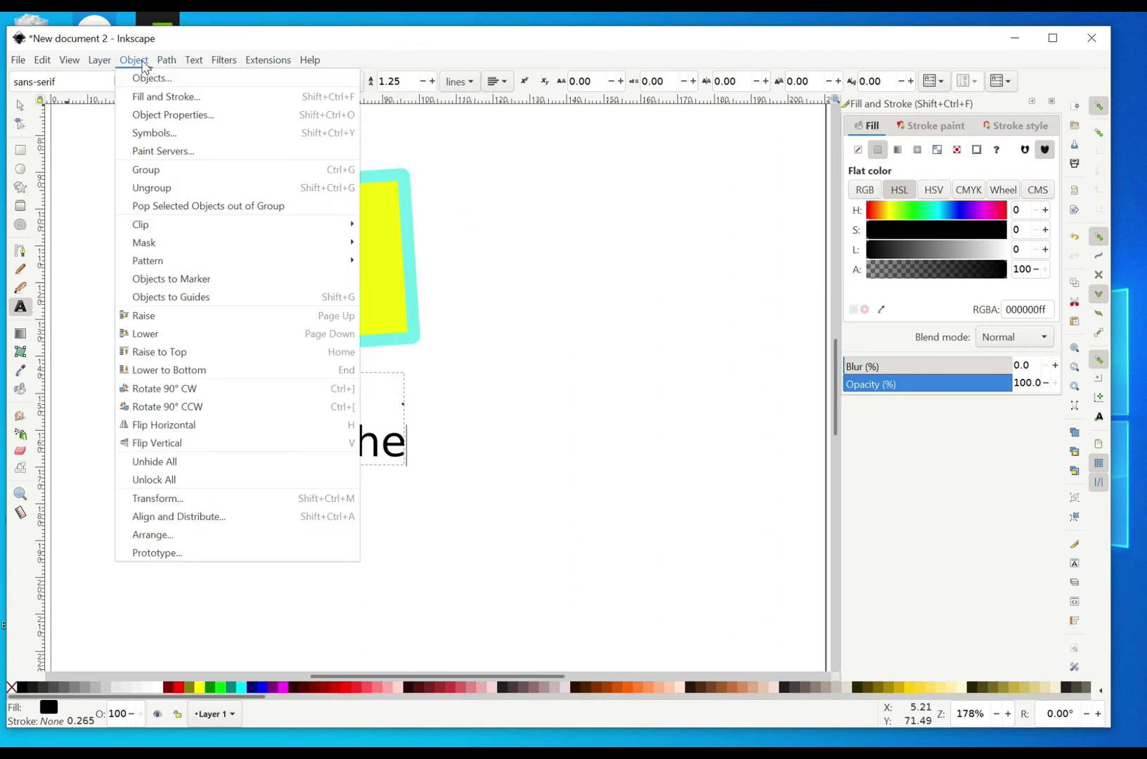
left_click(451, 203)
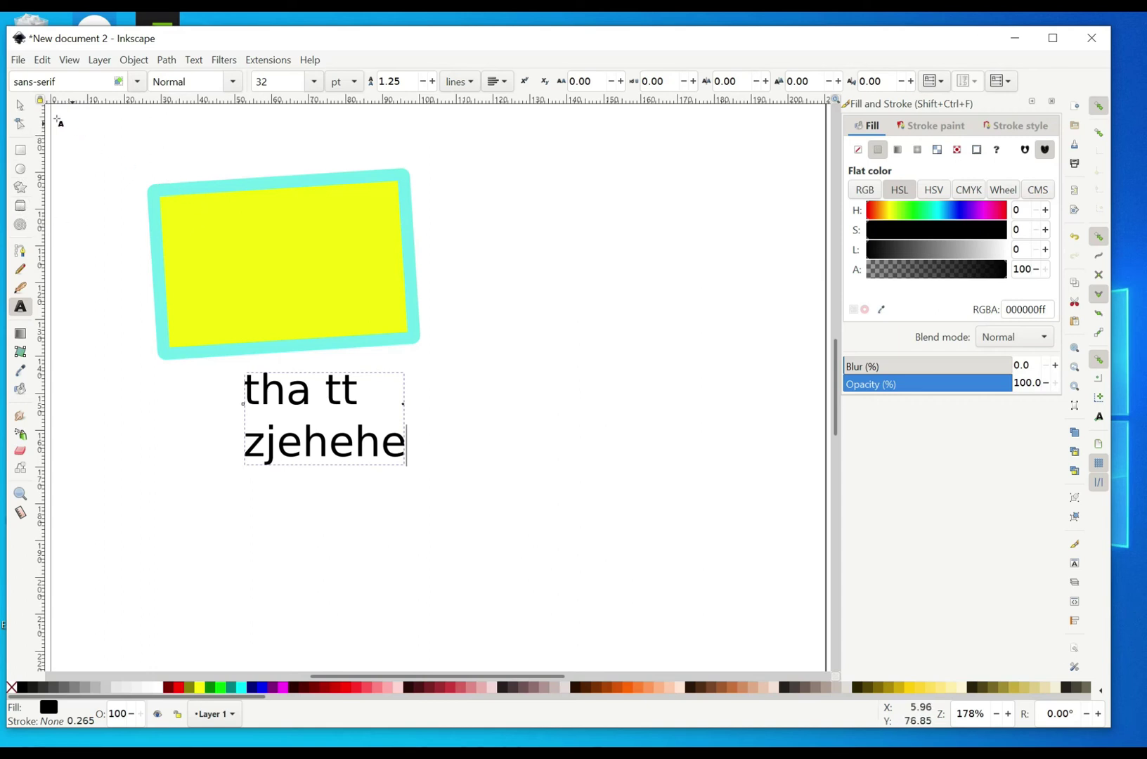
- Enlarge the rectangle with the Node tool by pulling its upper-left and lower-right corner handles outward
left_click(20, 107)
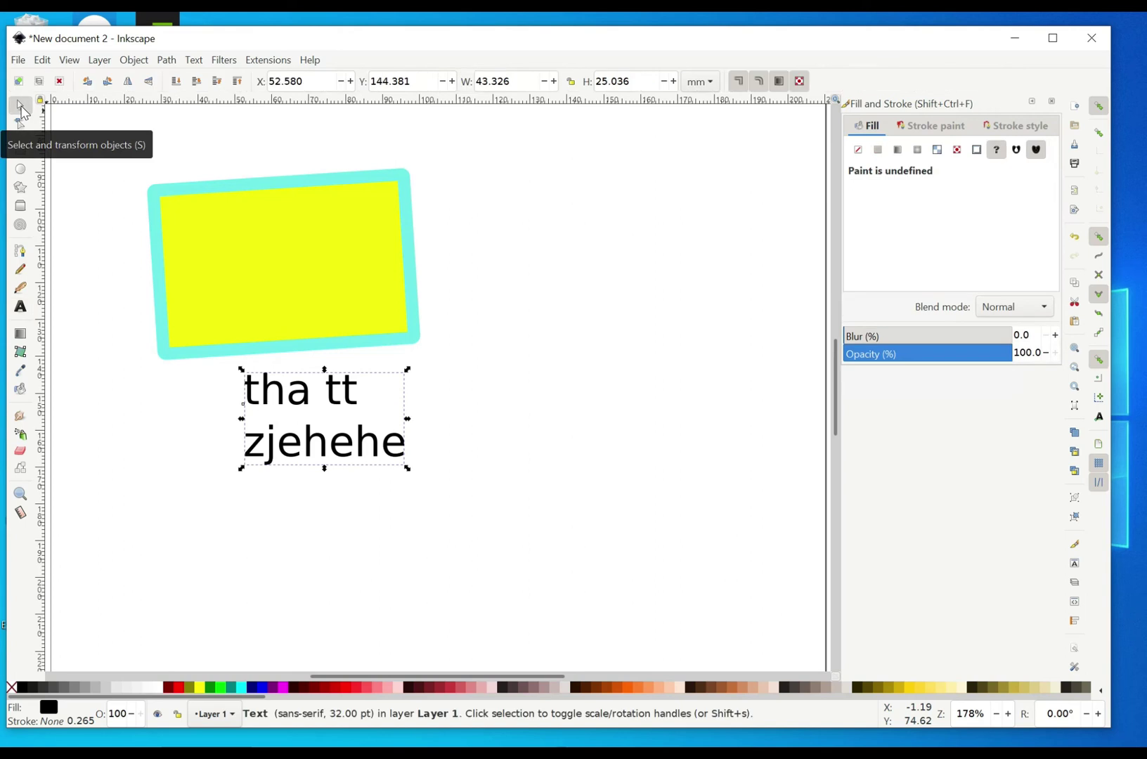
left_click(223, 204)
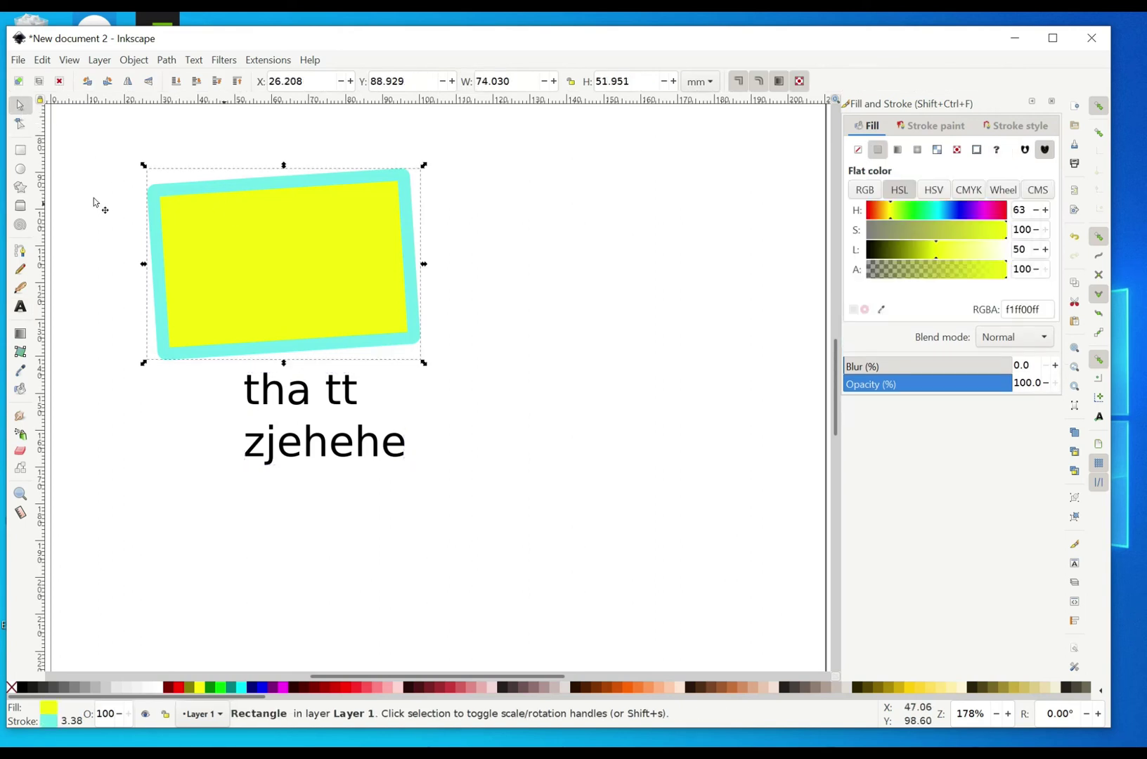
left_click(21, 127)
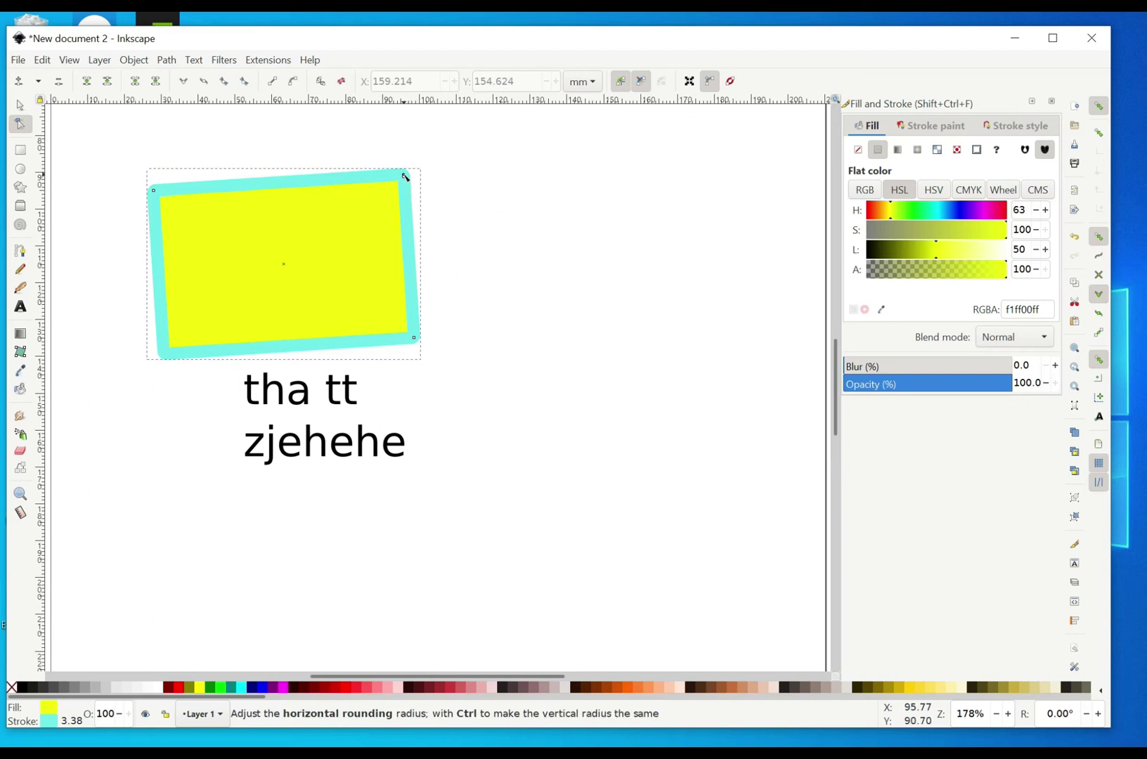
mouse_move(154, 191)
left_mouse_down()
mouse_move(169, 204)
mouse_move(151, 179)
left_mouse_up()
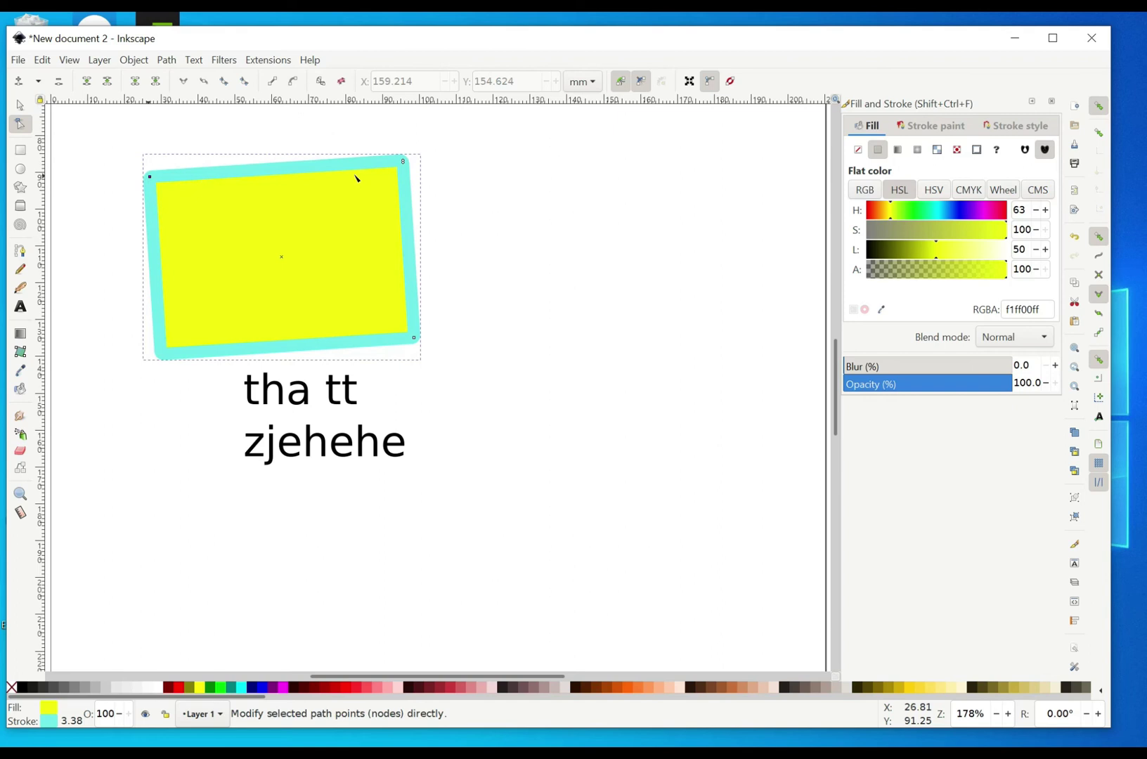
left_click_drag(405, 169, 356, 175)
left_click_drag(415, 341, 450, 354)
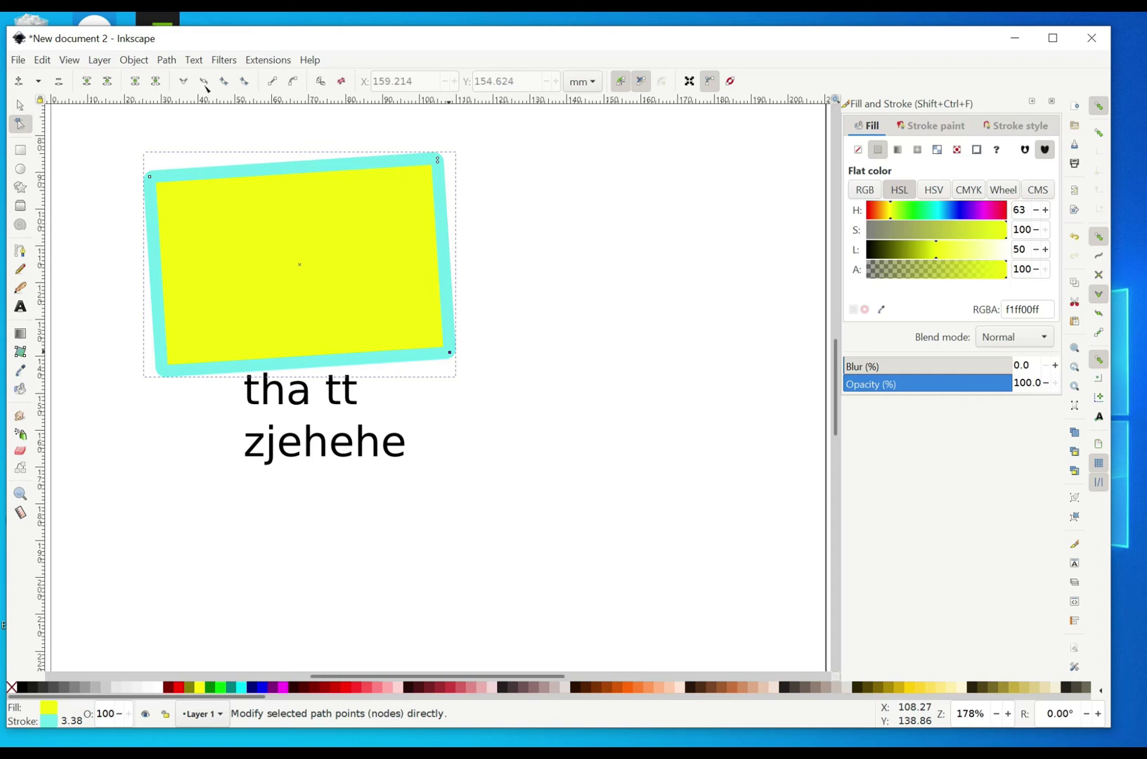
- Convert the rectangle to a path and move an upper-right corner node inward to about X 98.5, Y 110 mm, notching the right edge
left_click(166, 62)
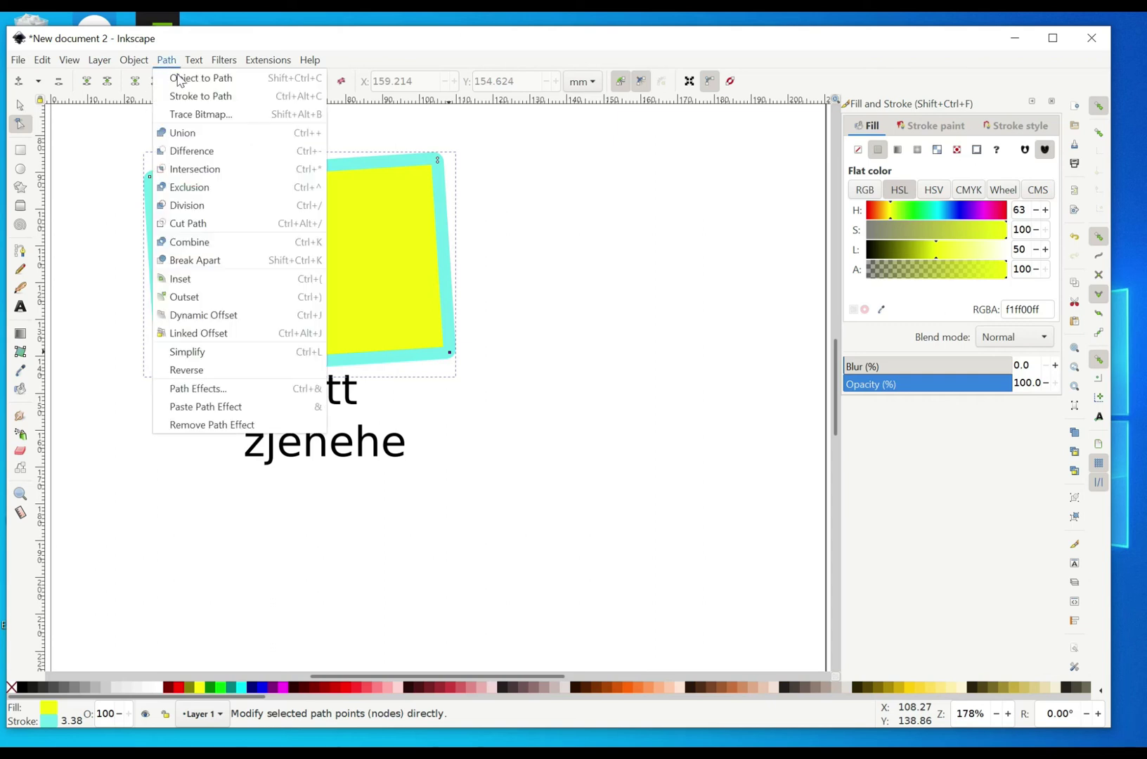
left_click(182, 81)
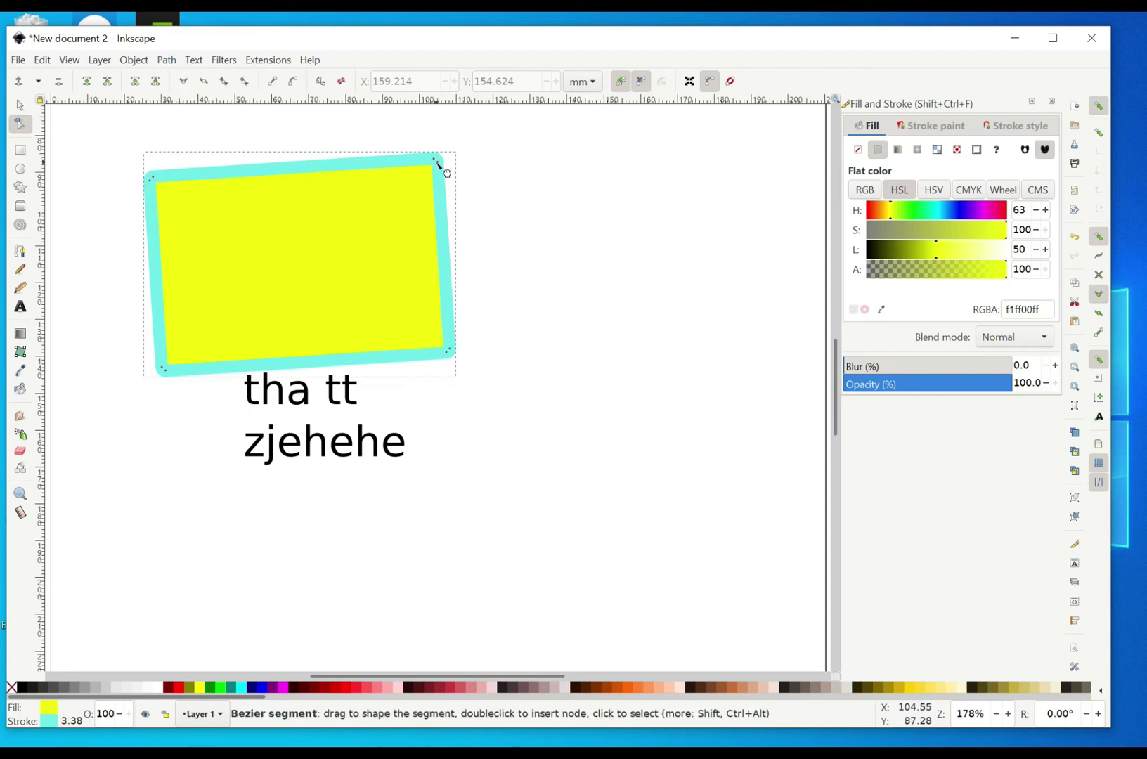
left_click_drag(439, 164, 413, 246)
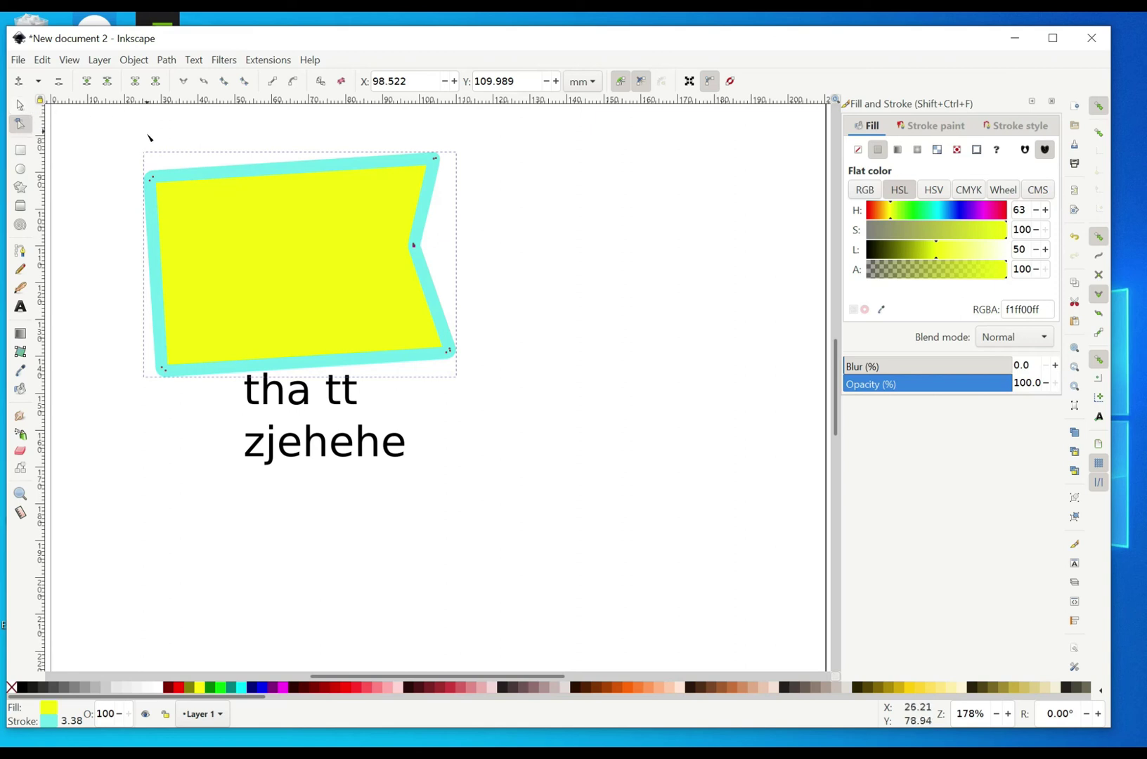
left_click(99, 61)
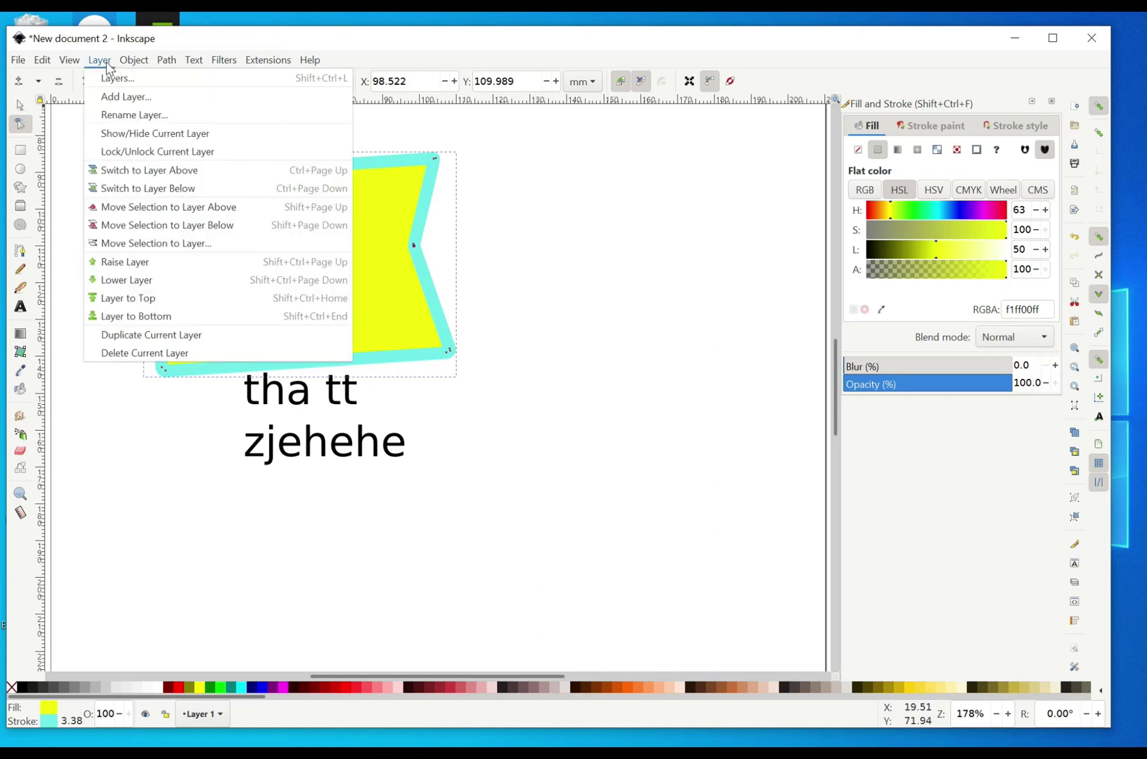
left_click(134, 62)
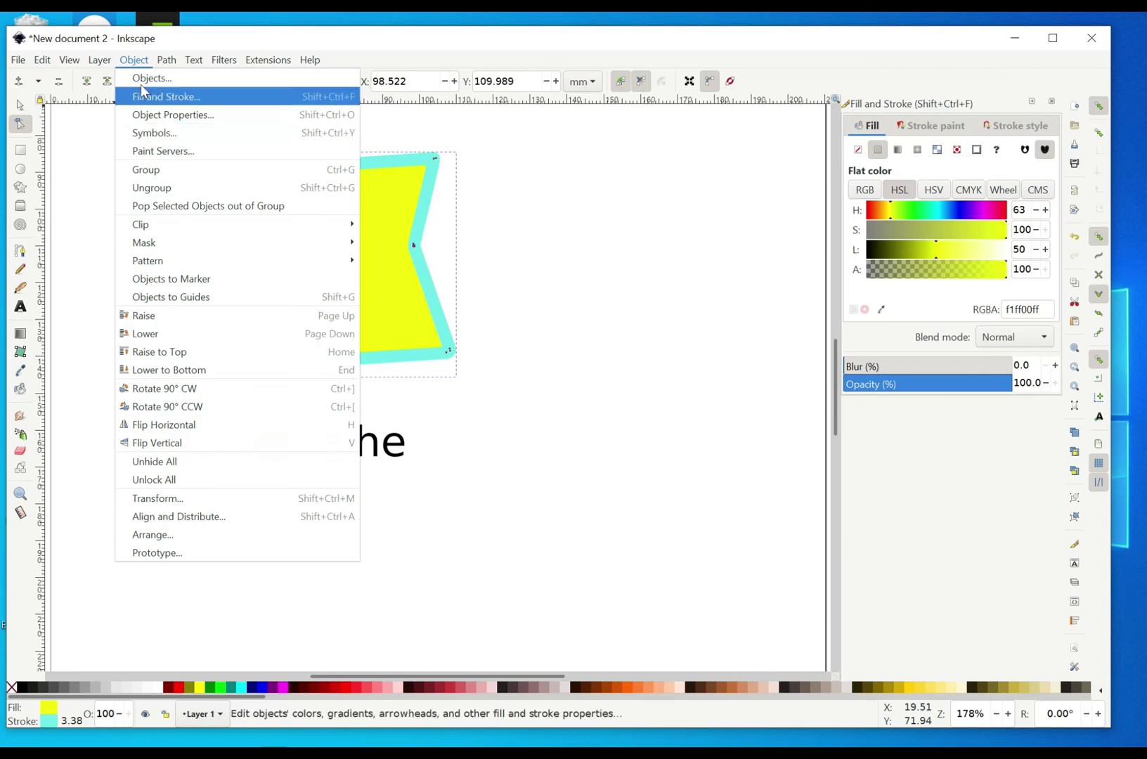
- Apply the Button bevel filter to the notched yellow shape
left_click(164, 62)
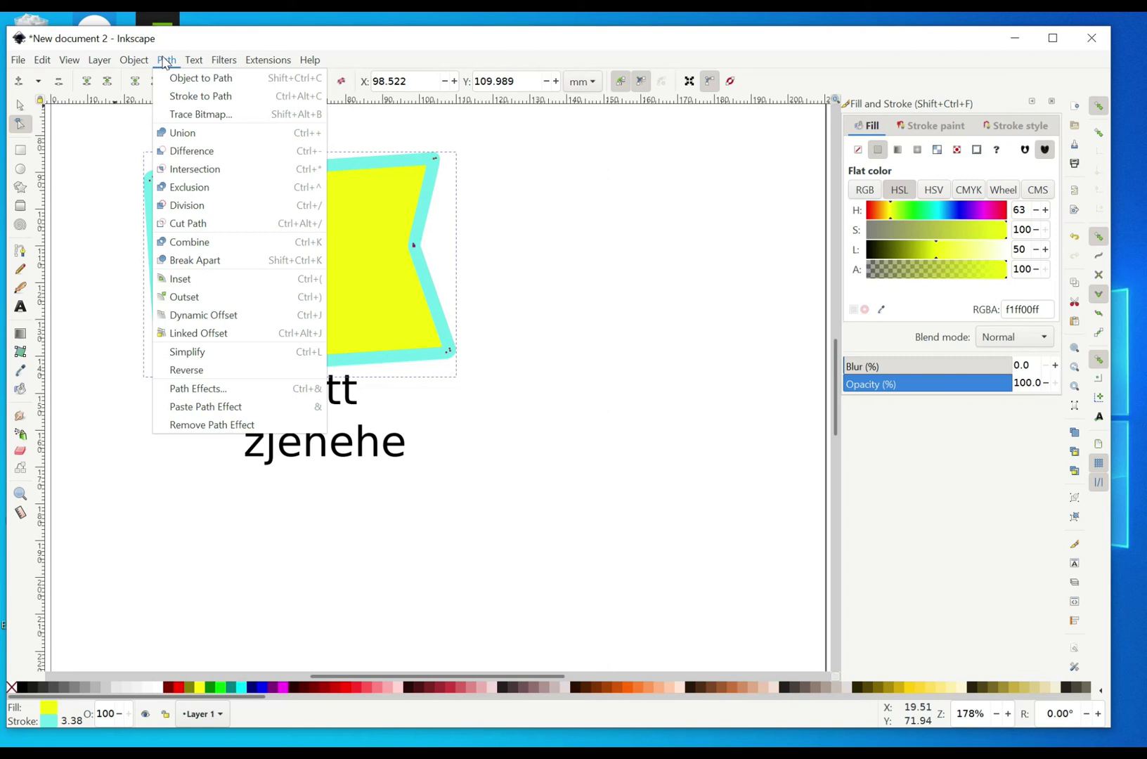
mouse_move(192, 67)
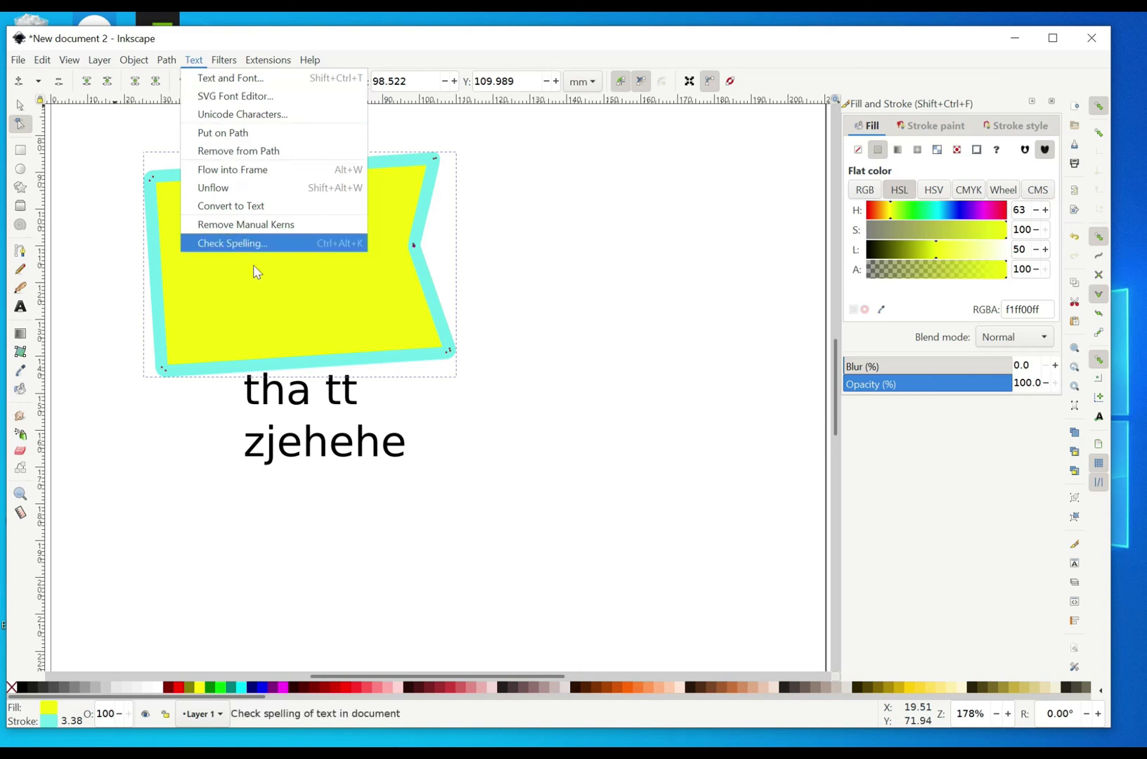
mouse_move(239, 69)
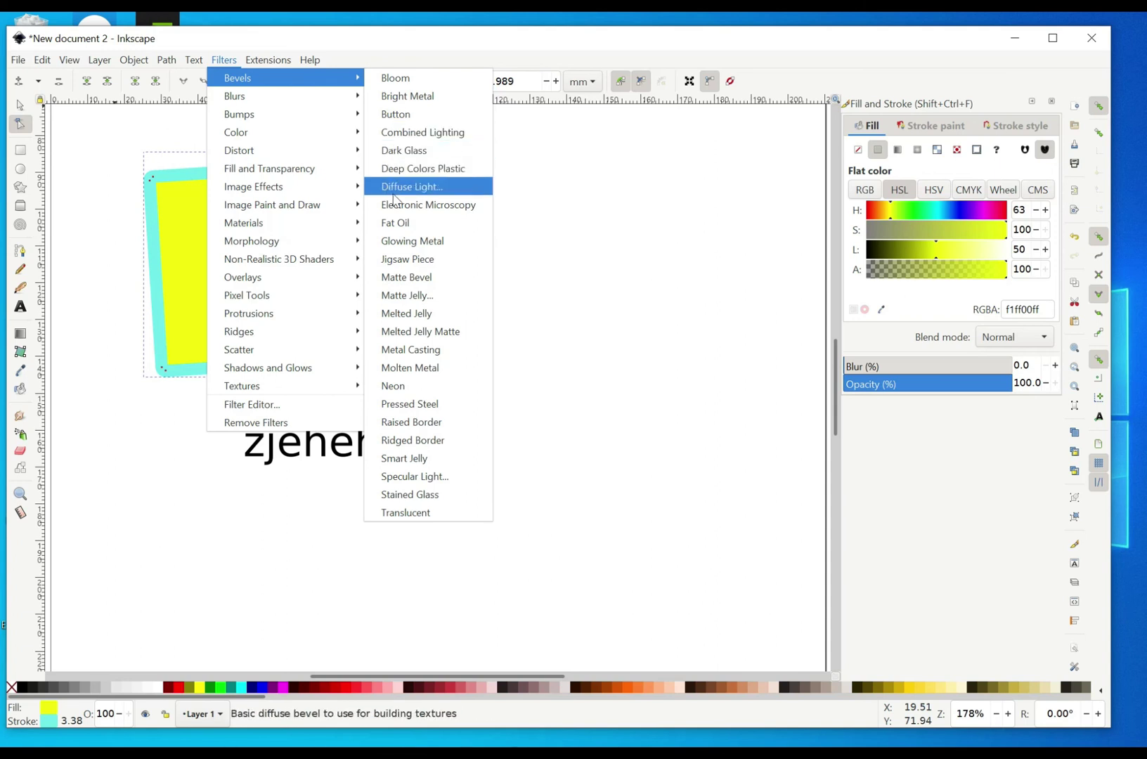
left_click(398, 115)
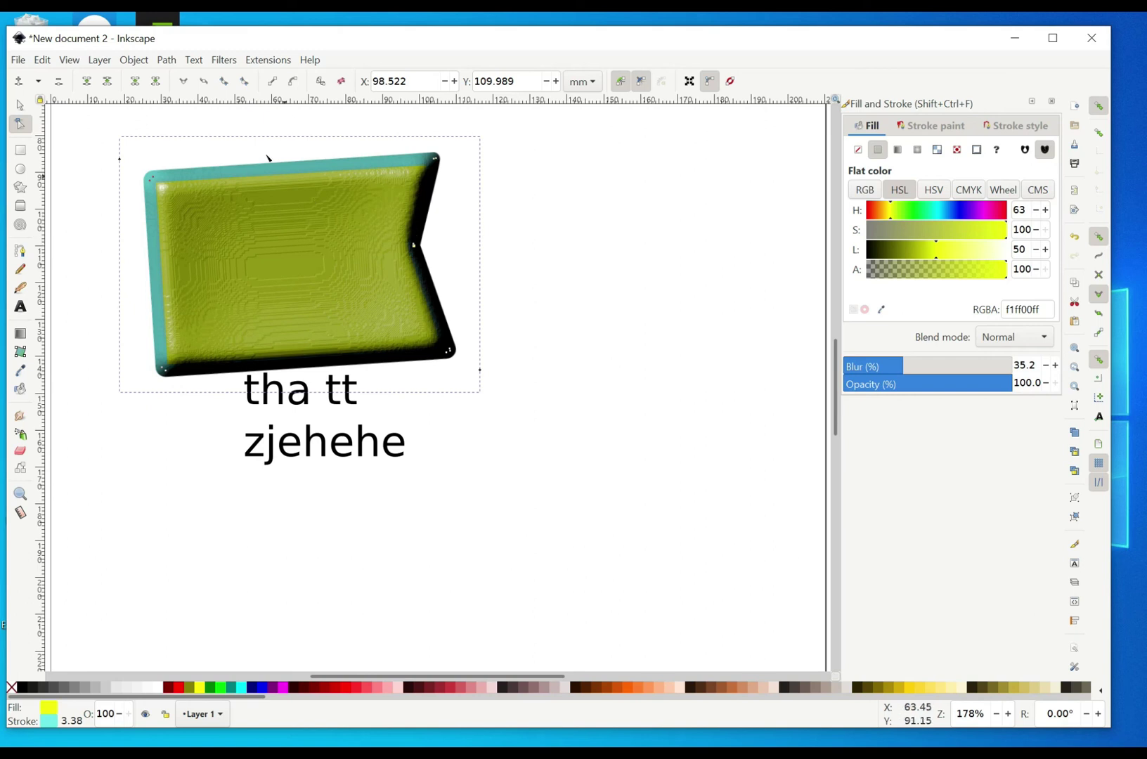
left_click(266, 62)
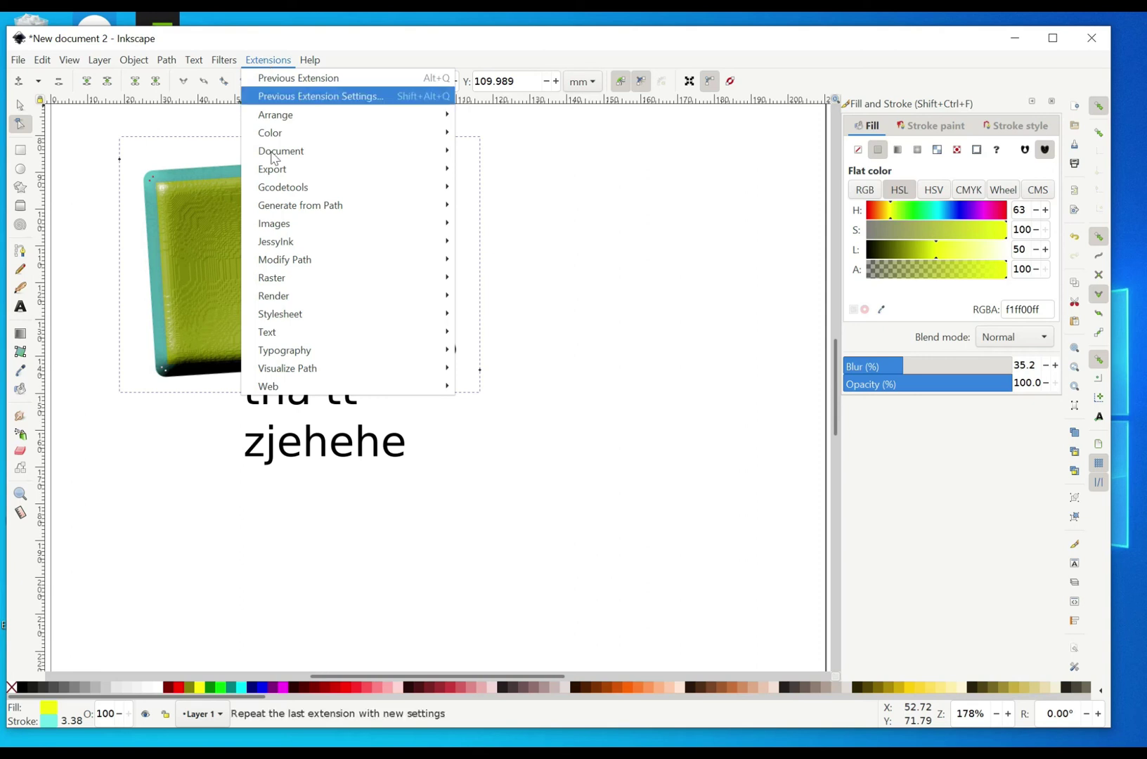
mouse_move(269, 340)
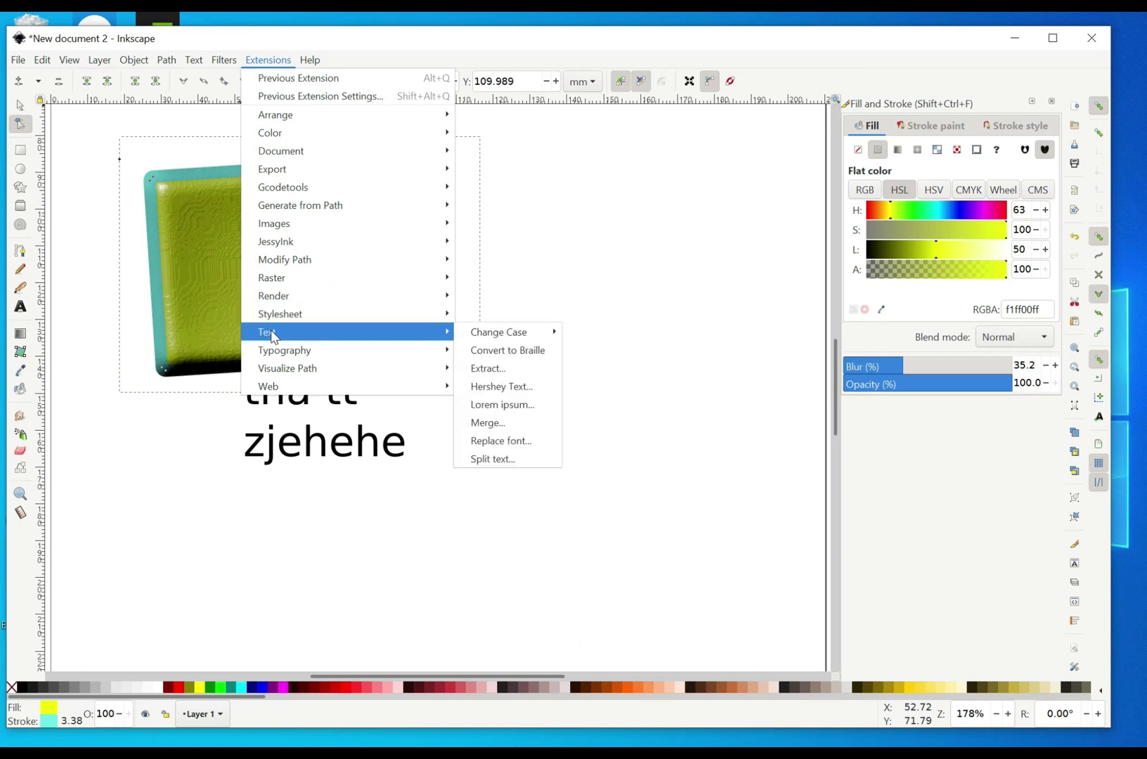
mouse_move(541, 338)
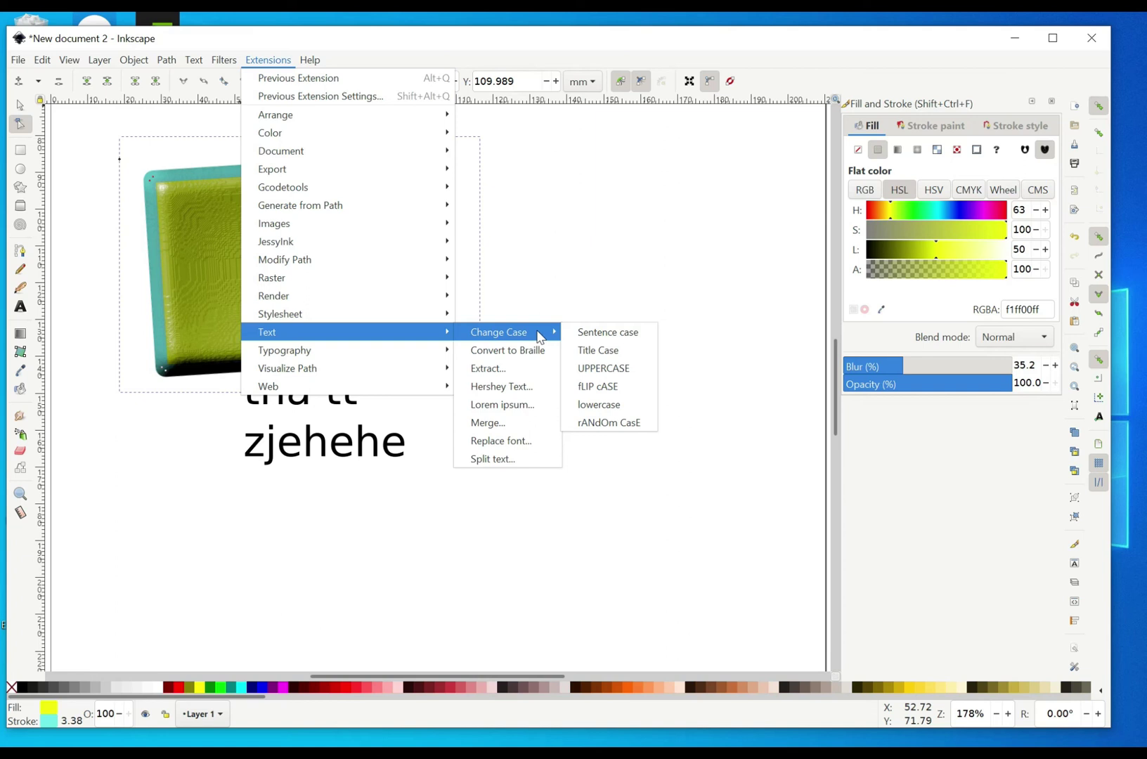
mouse_move(355, 298)
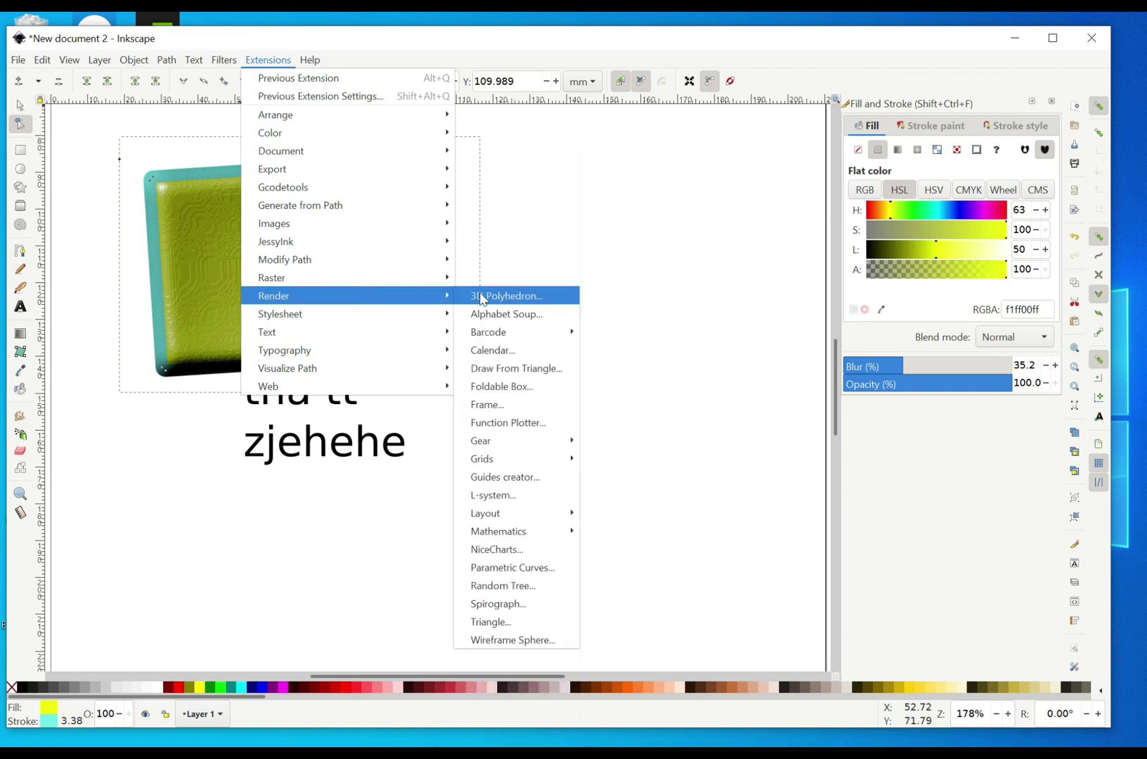
mouse_move(492, 533)
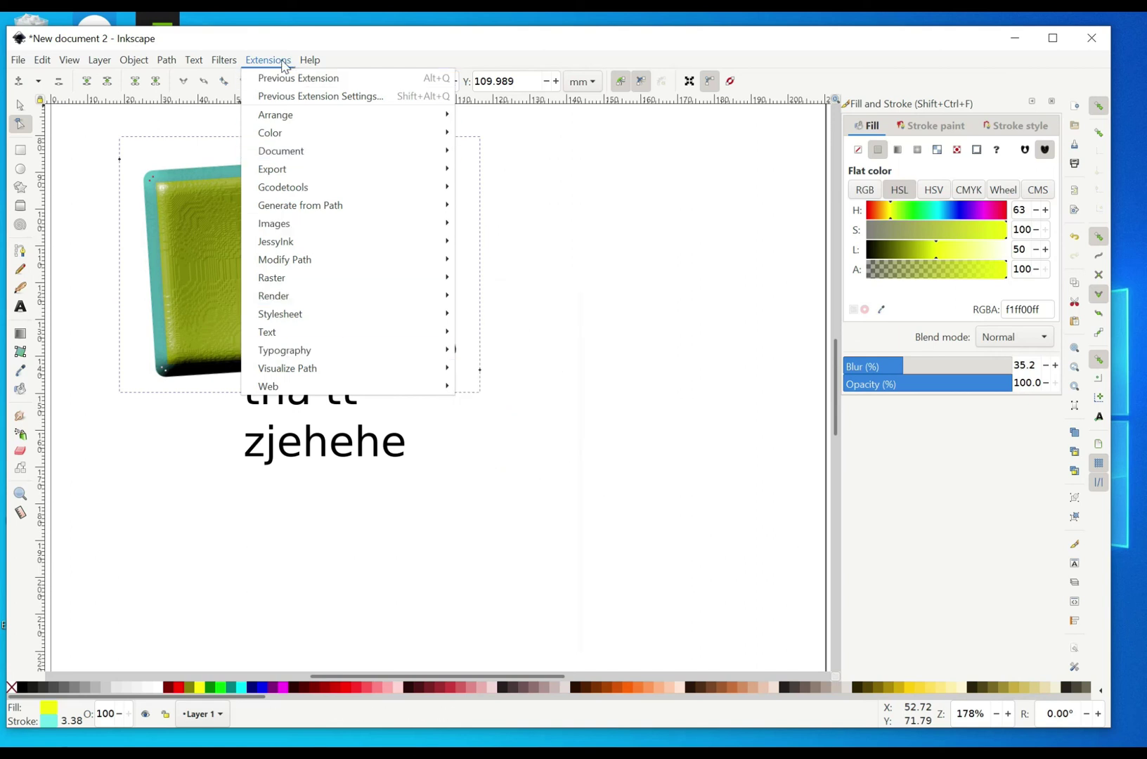
left_click(647, 313)
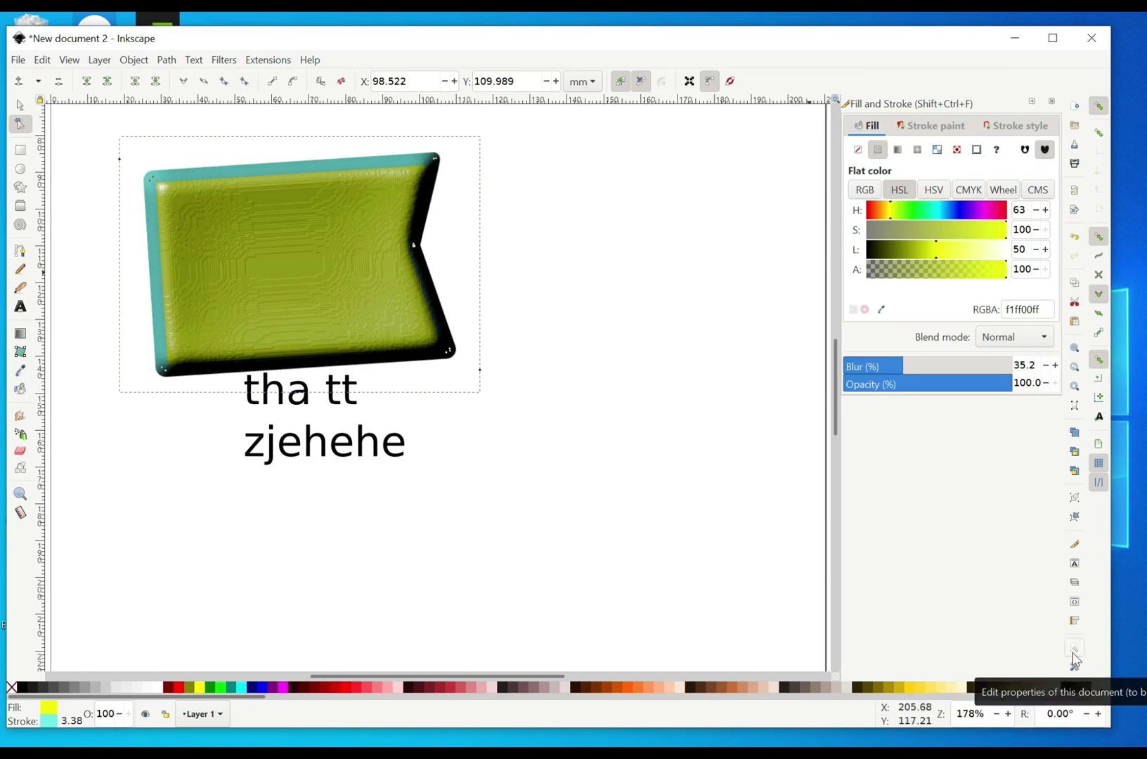
- Open the Text and Font settings to view the font family, style and size options
left_click(1072, 566)
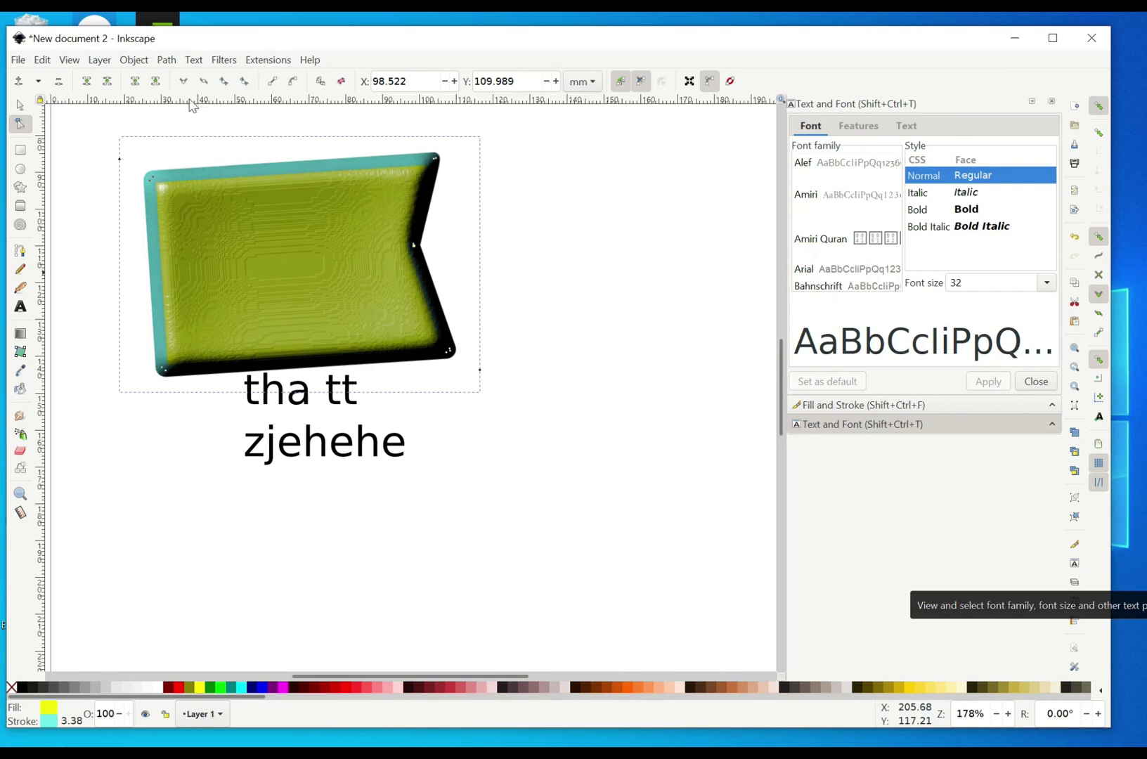
left_click(194, 60)
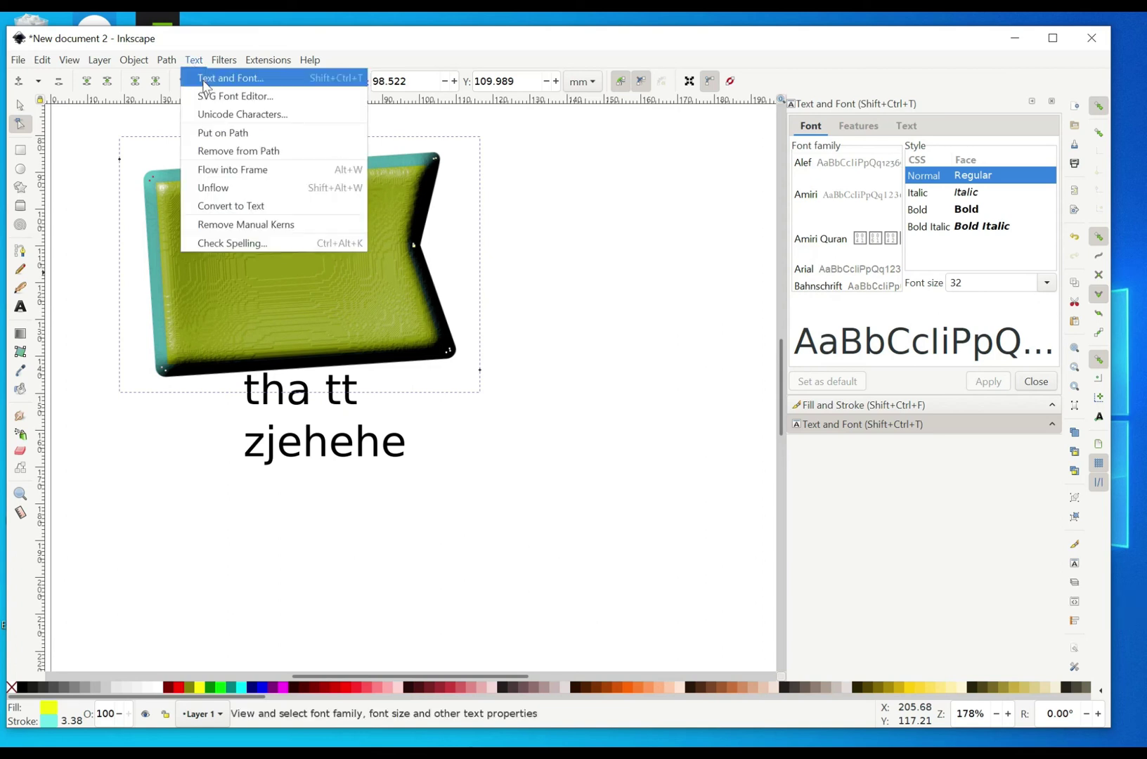
left_click(204, 79)
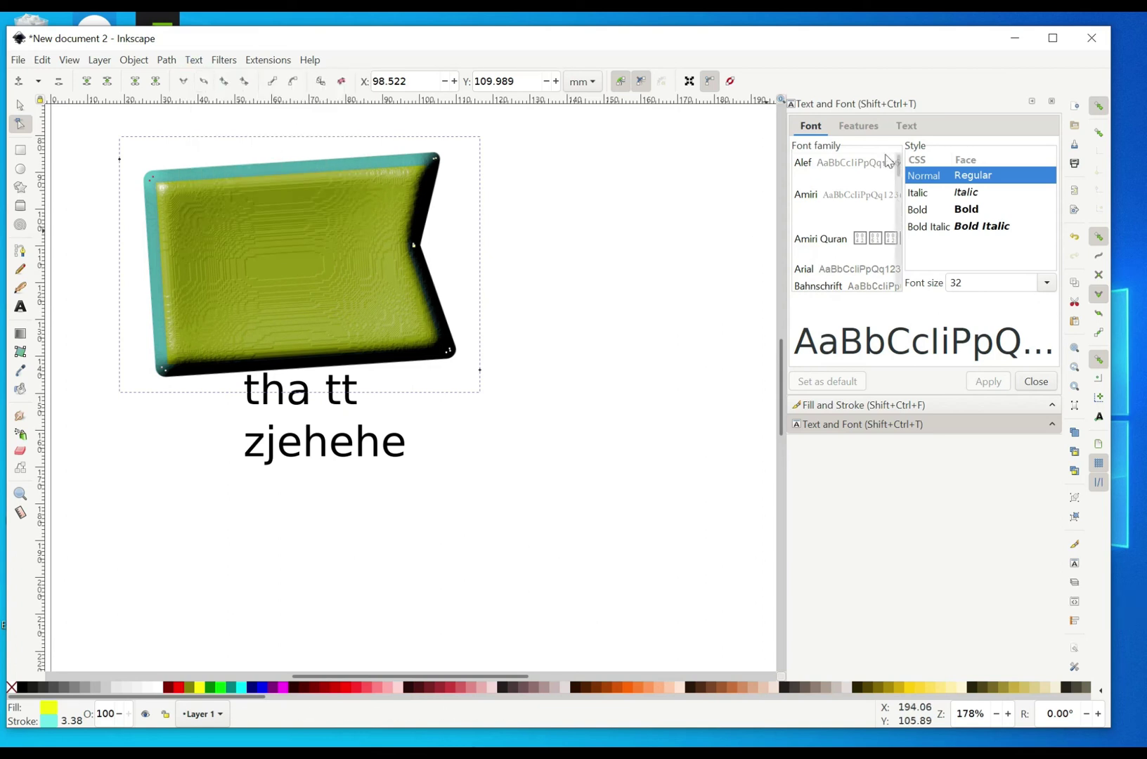